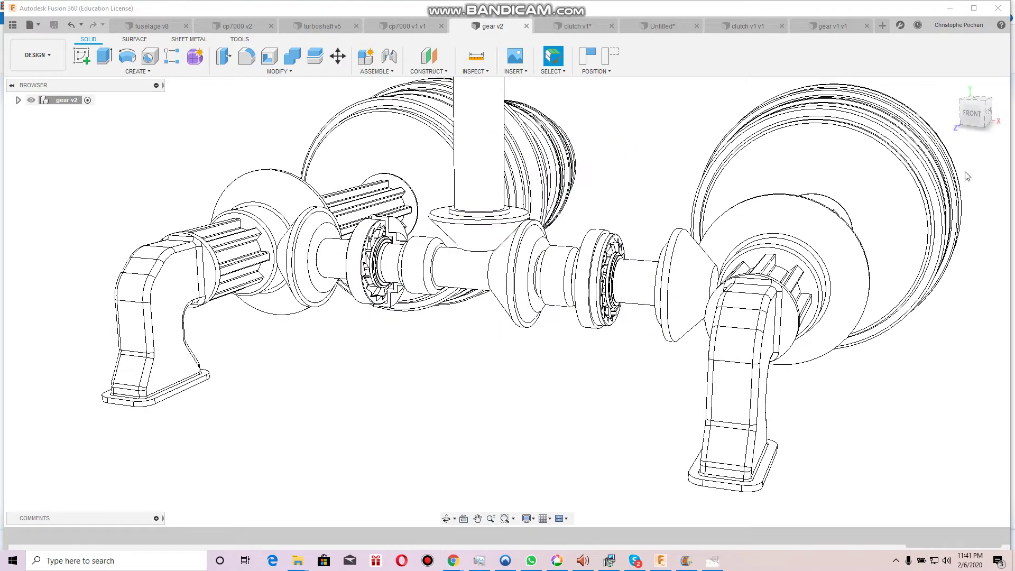
# Step: Maximize the program window and switch the gear assembly display to full screen
pyautogui.moveTo(953, 113); pyautogui.dragTo(926, 118)
pyautogui.scroll(-3, 302, 423)
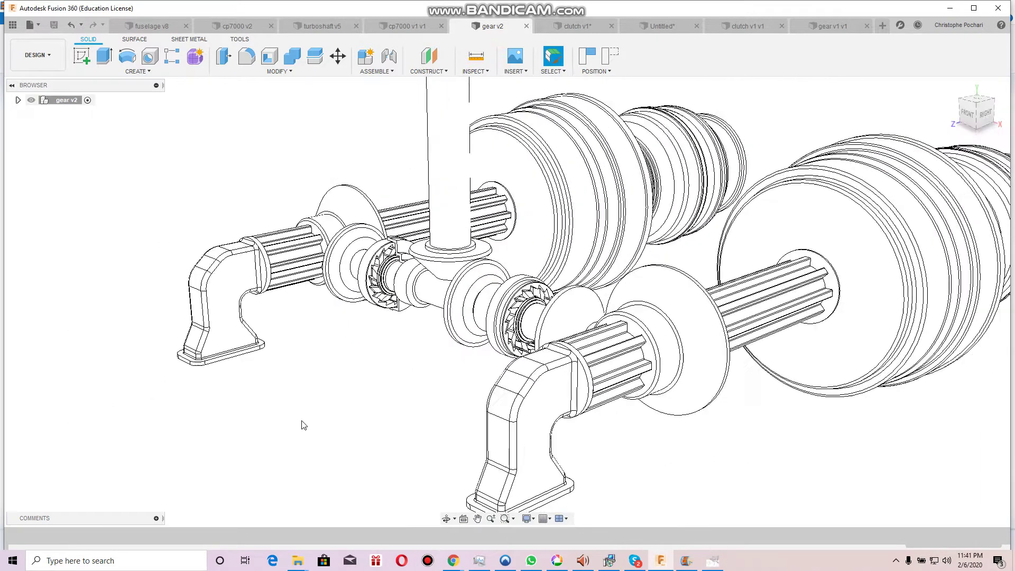
pyautogui.scroll(1, 333, 296)
pyautogui.click(974, 8)
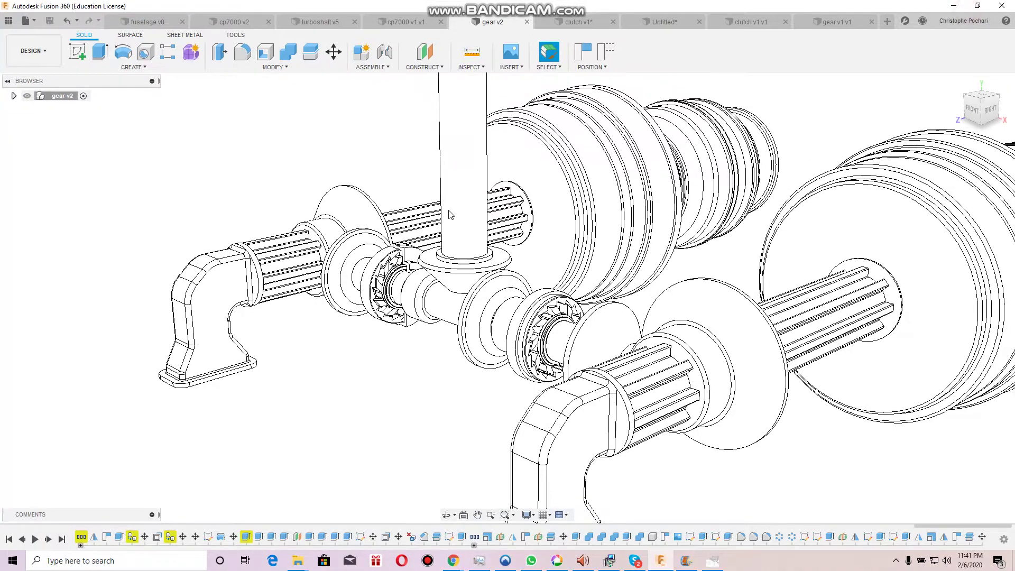
pyautogui.scroll(-1, 483, 334)
pyautogui.scroll(1, 414, 163)
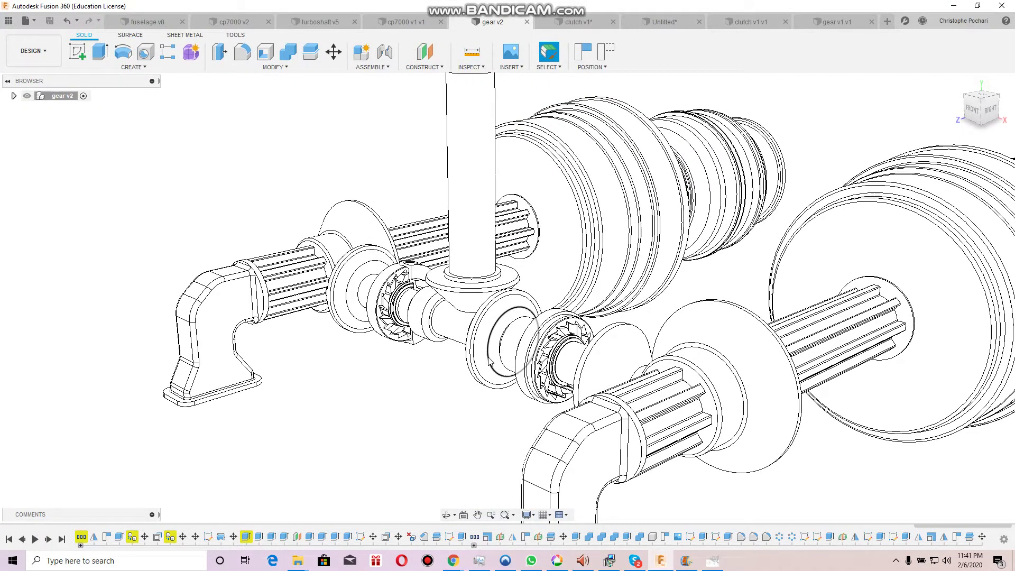
pyautogui.scroll(-2, 446, 393)
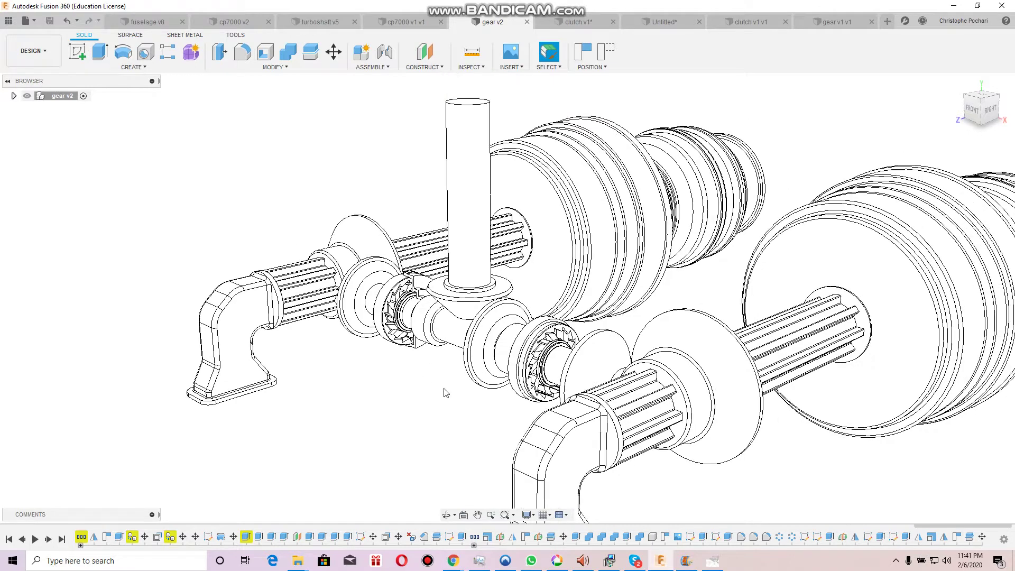
pyautogui.scroll(3, 422, 334)
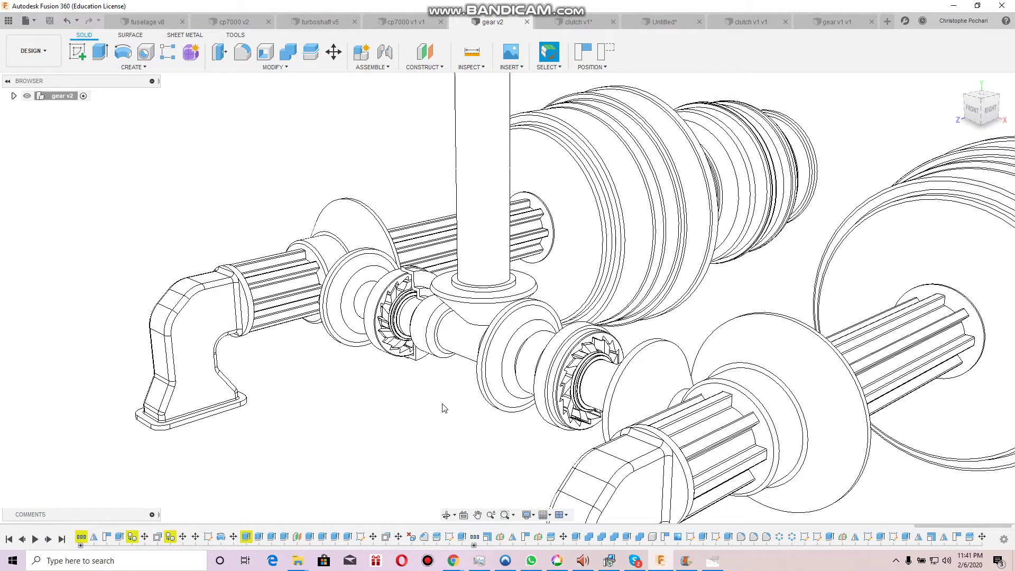
pyautogui.scroll(2, 443, 372)
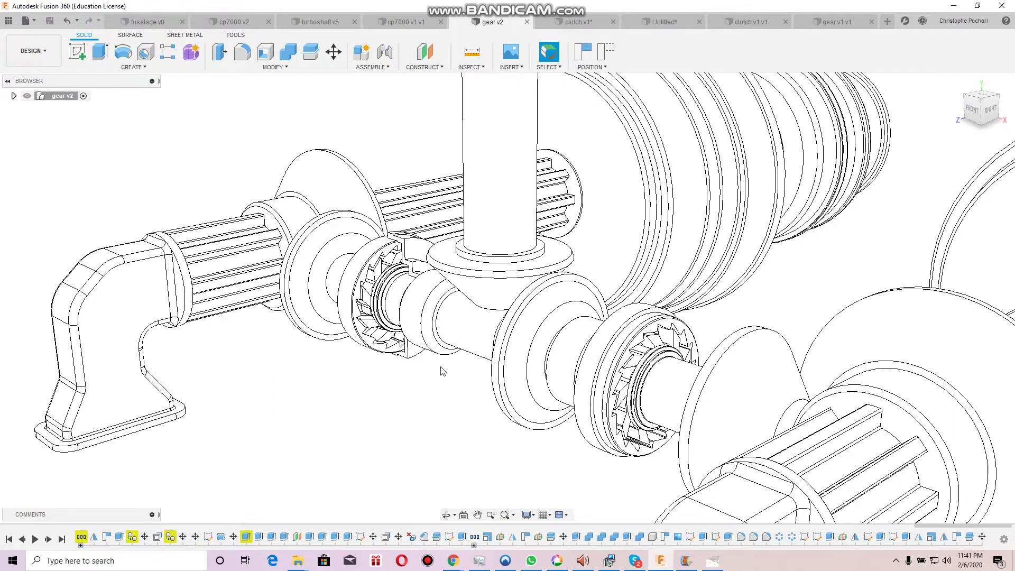
pyautogui.click(527, 515)
pyautogui.click(537, 501)
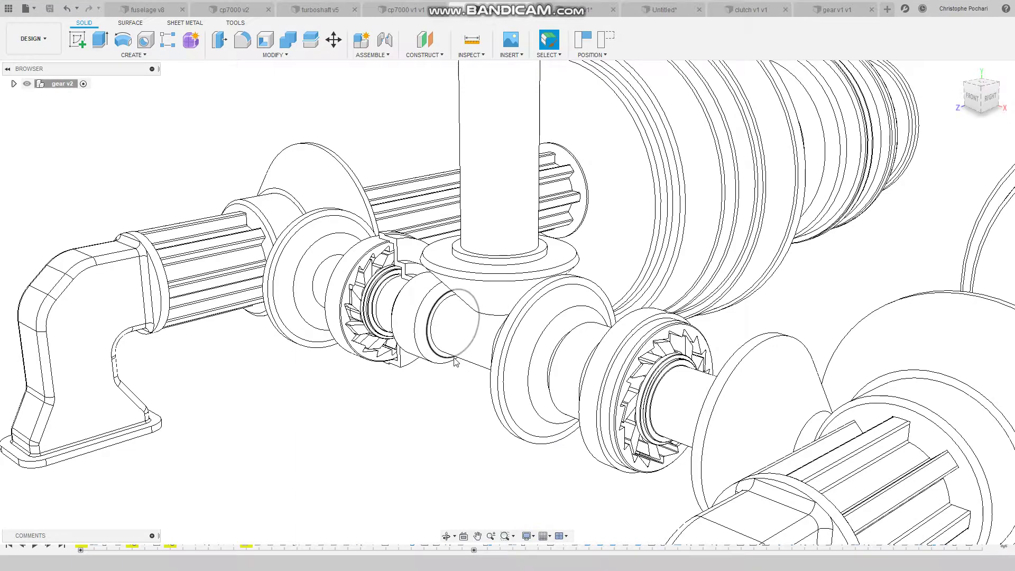
# Step: Examine the toothed clutch ring and the neighbouring bevel gear on the cross shaft up close
pyautogui.scroll(2, 455, 358)
pyautogui.moveTo(970, 98)
pyautogui.mouseDown()
pyautogui.moveTo(944, 89)
pyautogui.moveTo(997, 103)
pyautogui.mouseUp()
pyautogui.scroll(3, 570, 340)
pyautogui.scroll(-2, 570, 217)
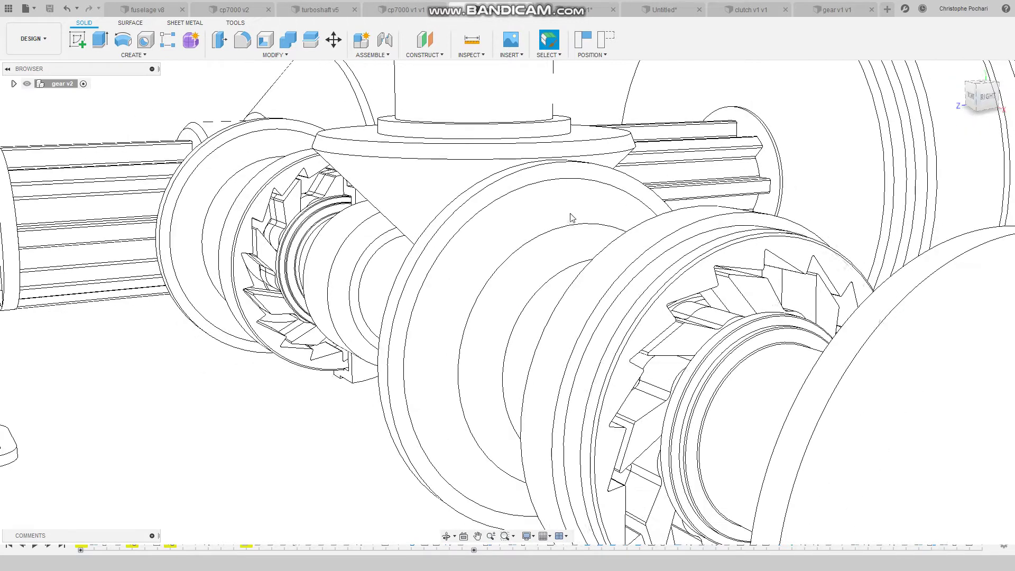
pyautogui.scroll(3, 822, 307)
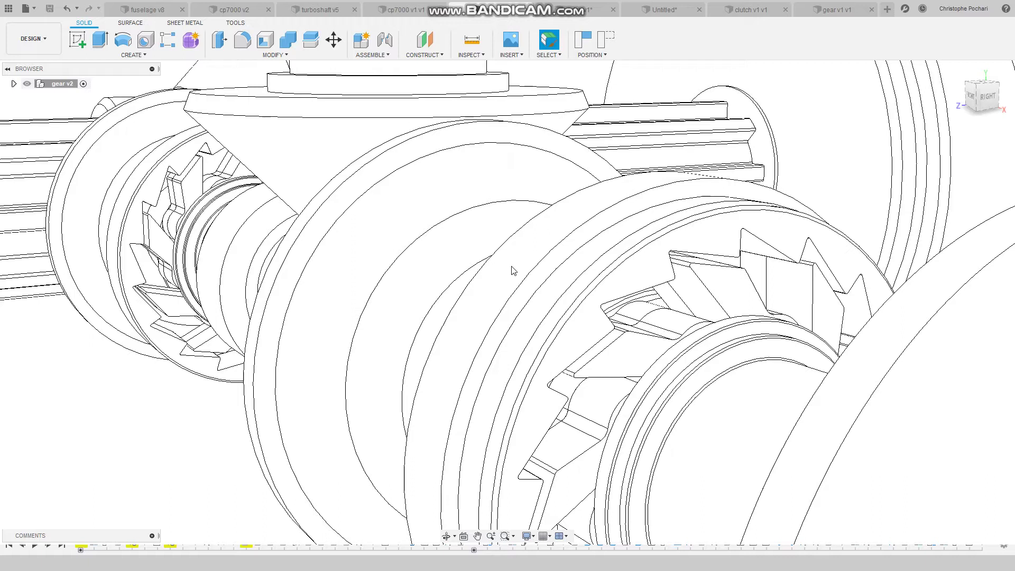
pyautogui.scroll(-2, 540, 238)
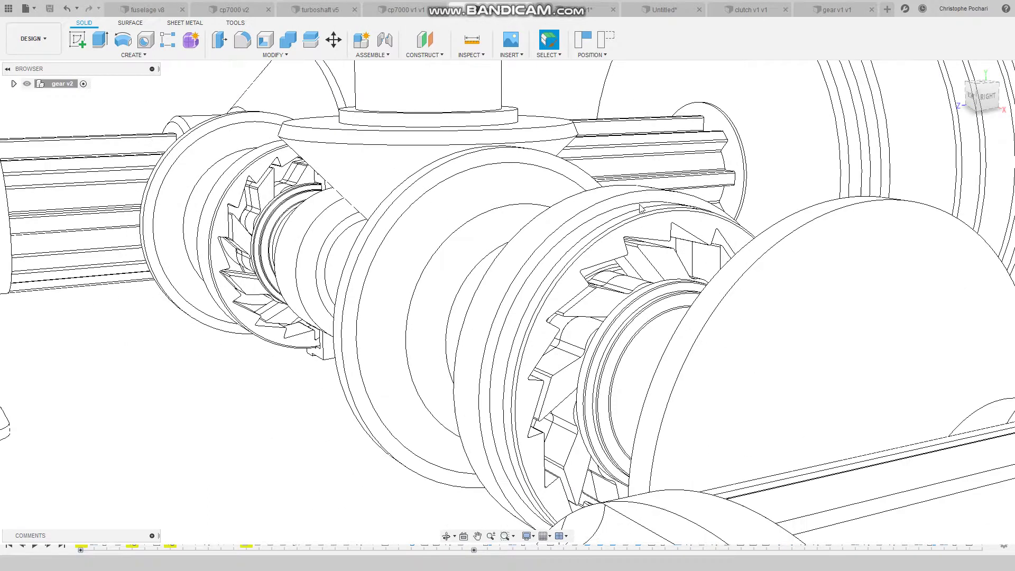
pyautogui.scroll(3, 643, 209)
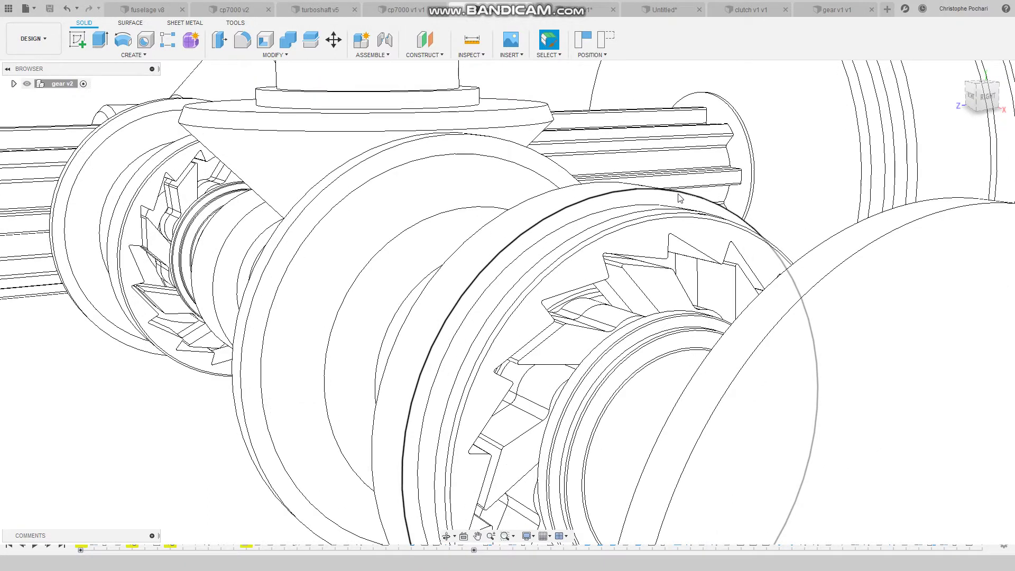
pyautogui.scroll(1, 680, 198)
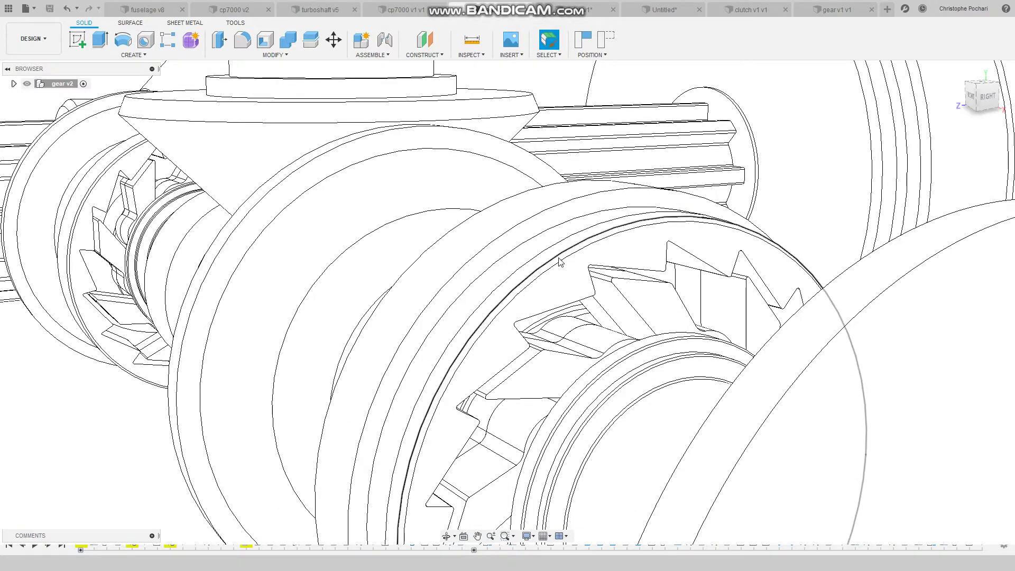
pyautogui.scroll(-1, 693, 258)
pyautogui.moveTo(985, 94); pyautogui.dragTo(991, 95)
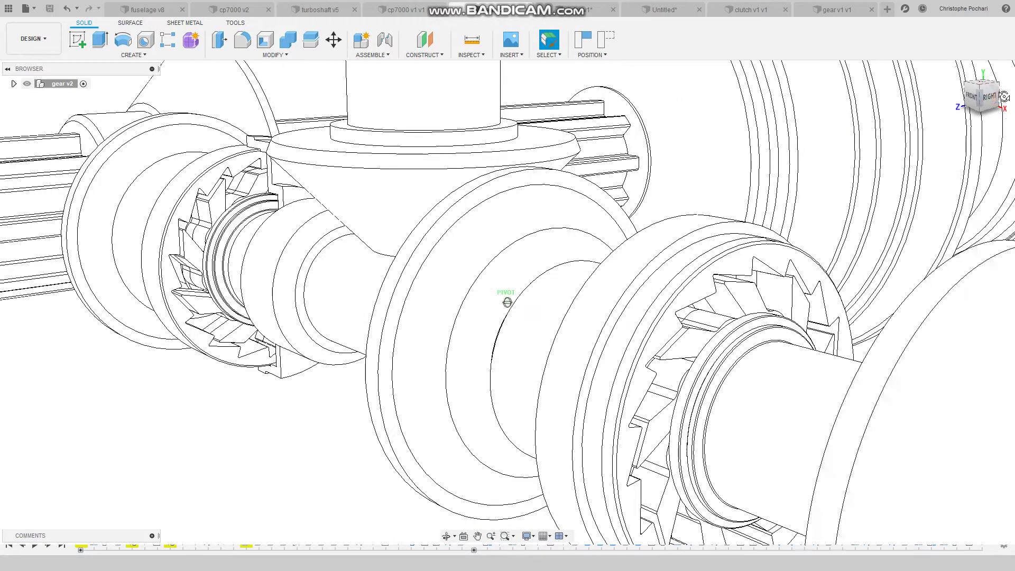
pyautogui.scroll(-1, 566, 191)
pyautogui.scroll(1, 830, 281)
pyautogui.scroll(1, 831, 286)
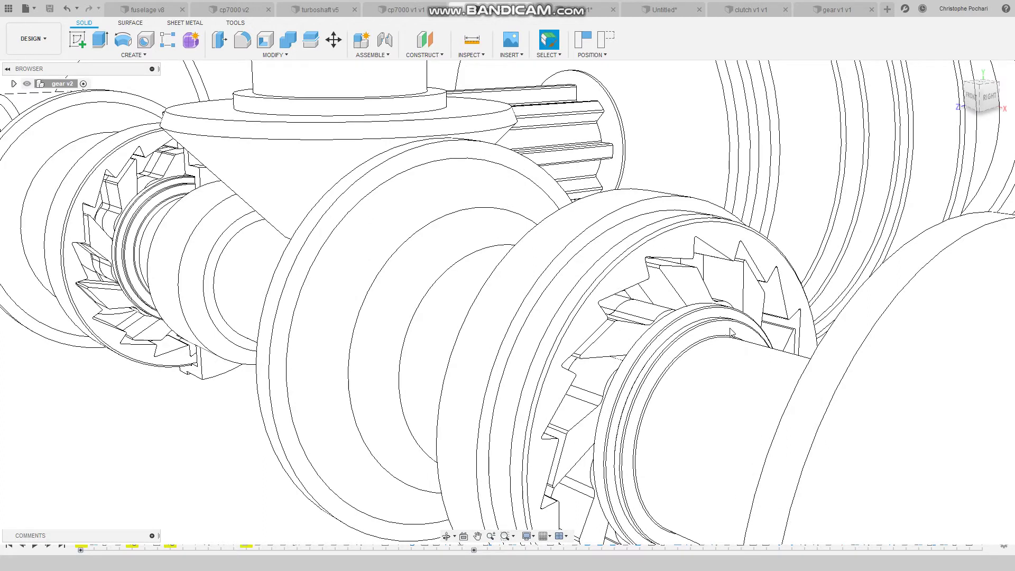
pyautogui.scroll(1, 685, 281)
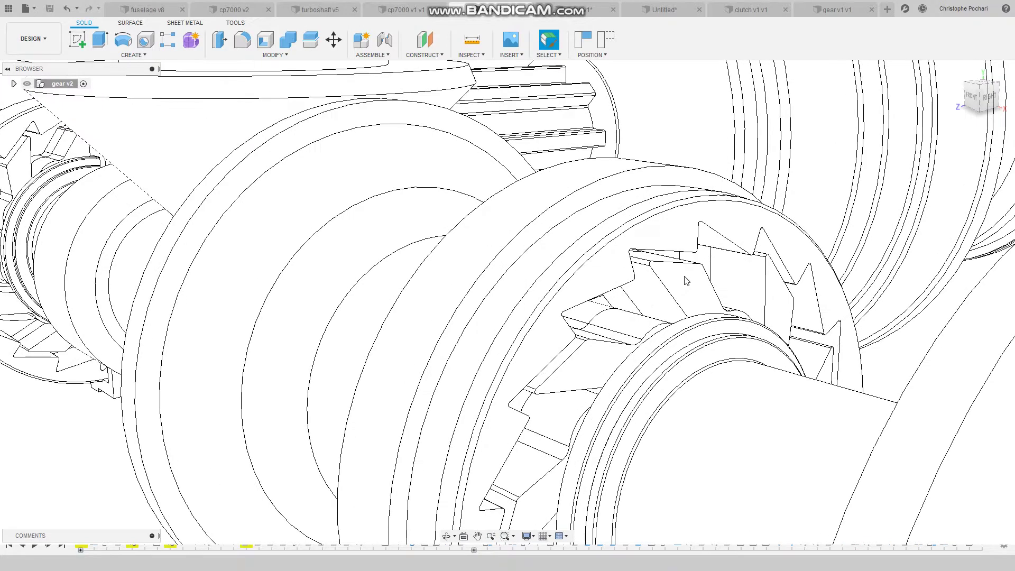
pyautogui.scroll(-1, 685, 281)
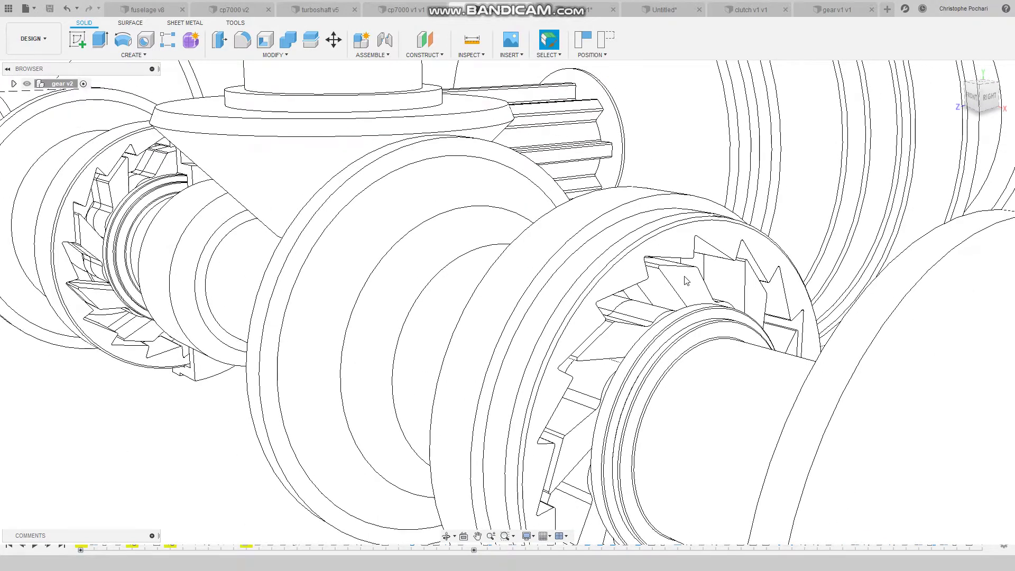
pyautogui.scroll(1, 685, 280)
pyautogui.scroll(-3, 627, 279)
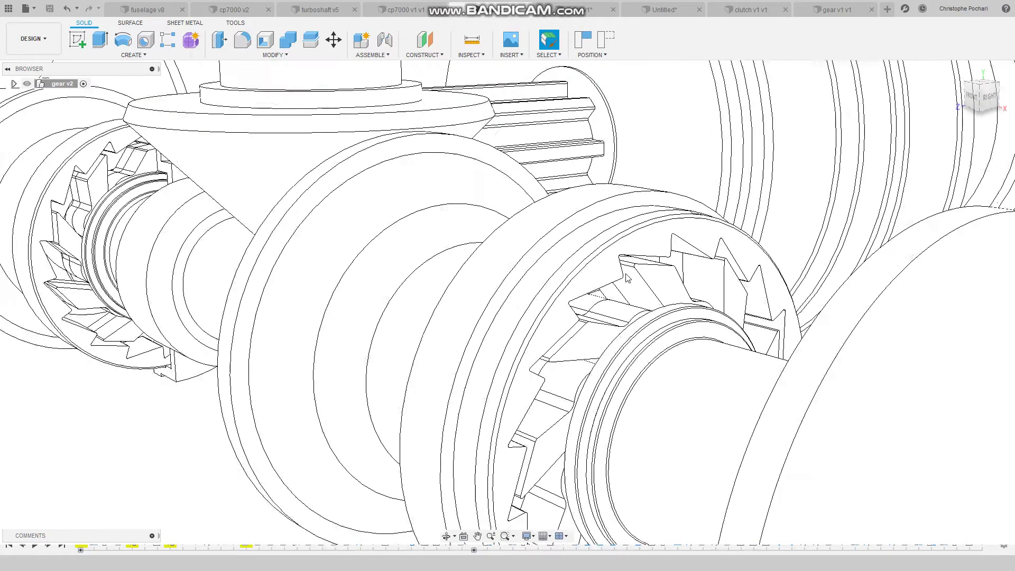
pyautogui.scroll(2, 651, 279)
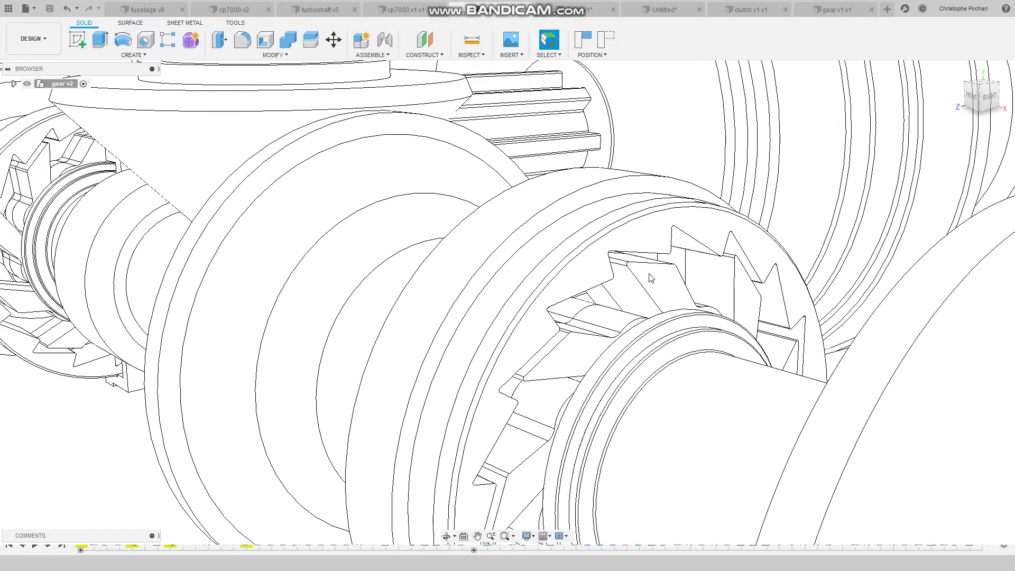
pyautogui.scroll(-3, 651, 278)
pyautogui.scroll(2, 645, 362)
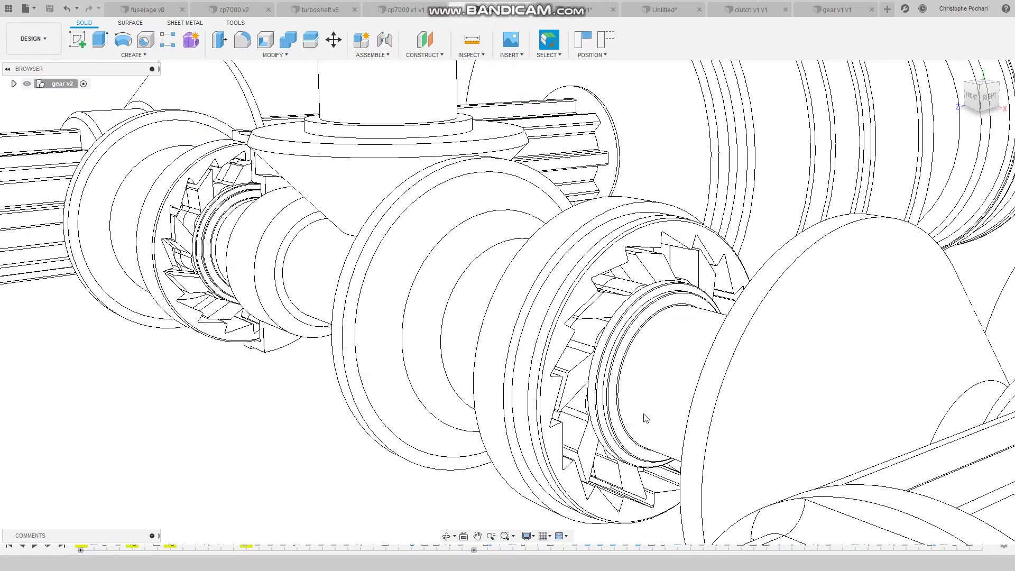
pyautogui.scroll(1, 523, 479)
pyautogui.click(528, 536)
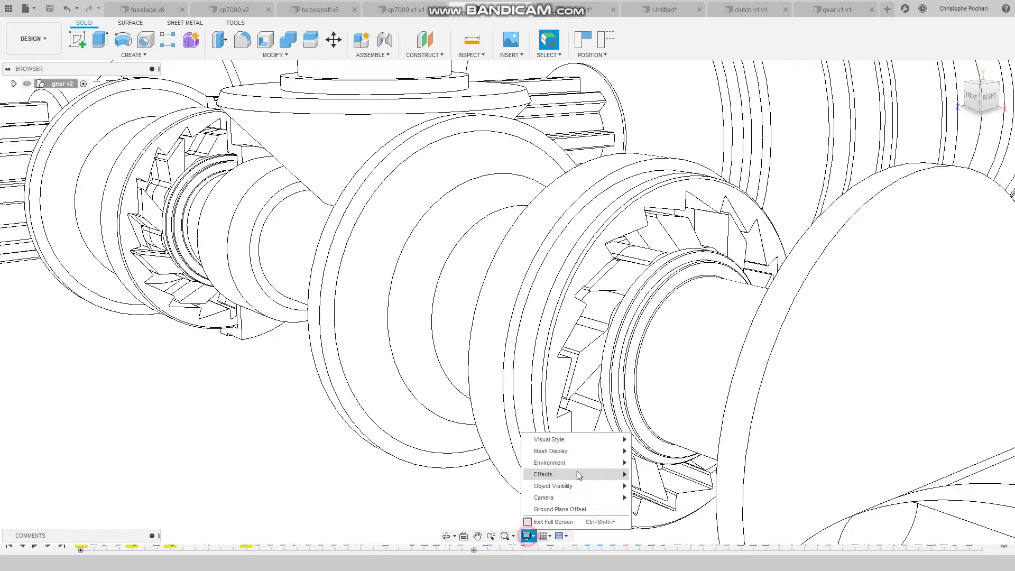
pyautogui.moveTo(592, 441)
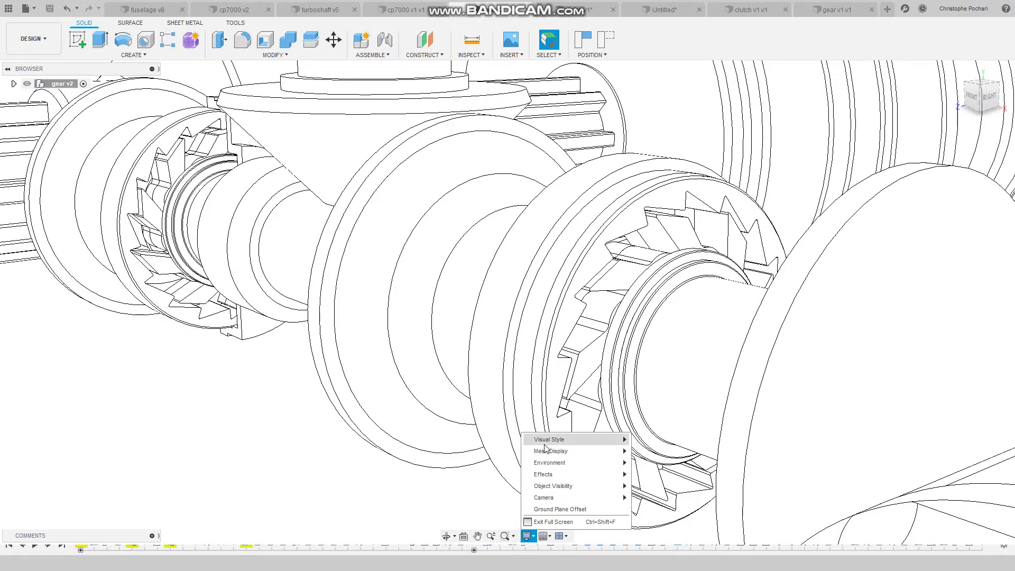
pyautogui.click(411, 492)
# Step: Examine the cutaway clutch, the splined shafts and the bevel gears around the vertical shaft from a raised front angle
pyautogui.scroll(-3, 624, 327)
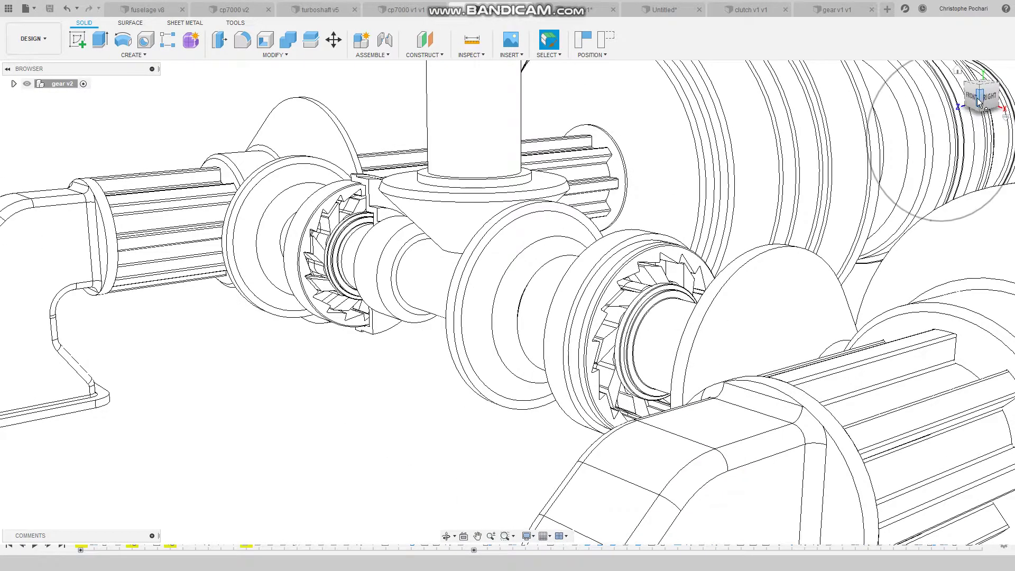
pyautogui.moveTo(978, 99); pyautogui.dragTo(989, 116)
pyautogui.scroll(-2, 508, 431)
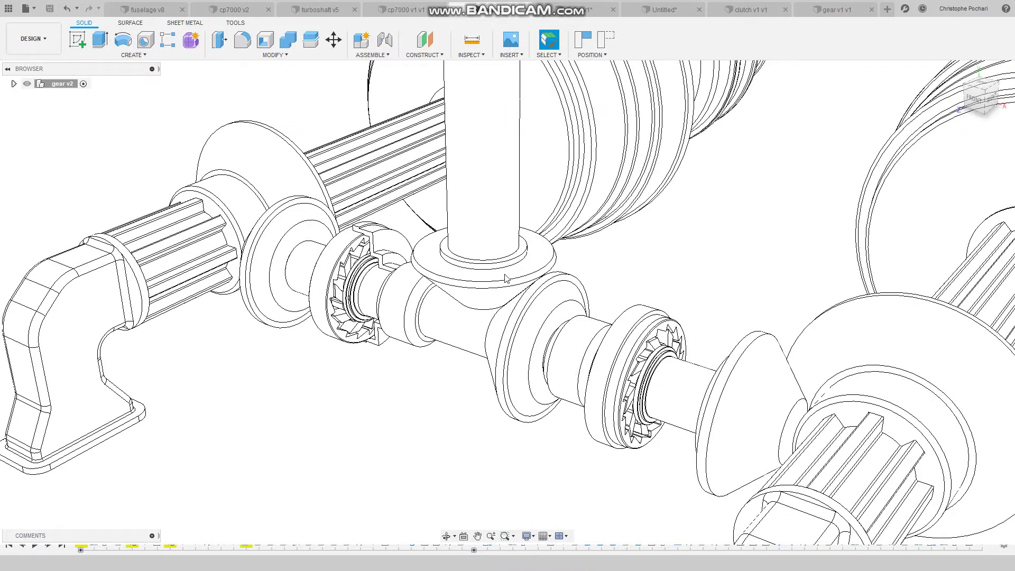
pyautogui.scroll(2, 505, 279)
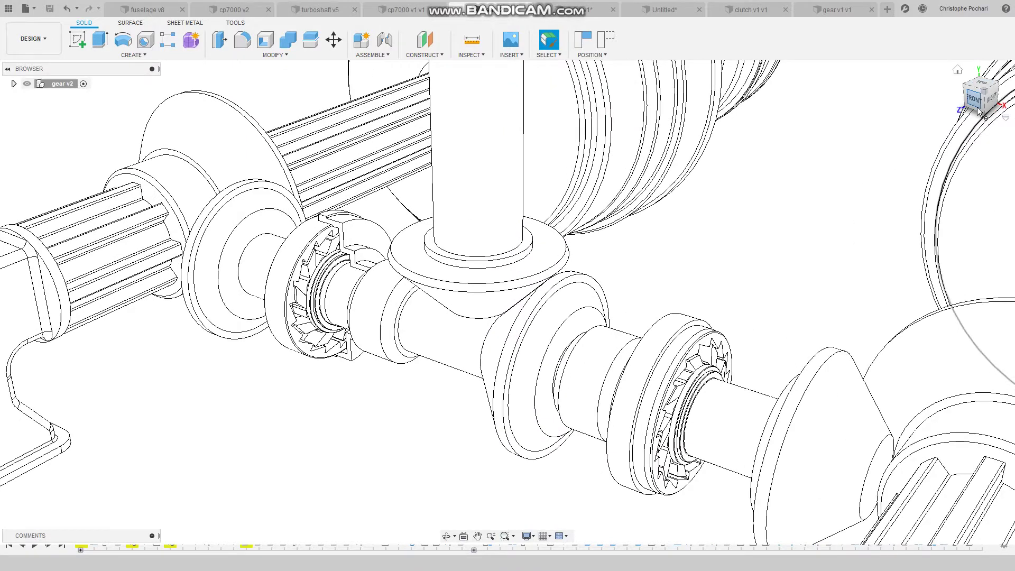
pyautogui.scroll(4, 507, 296)
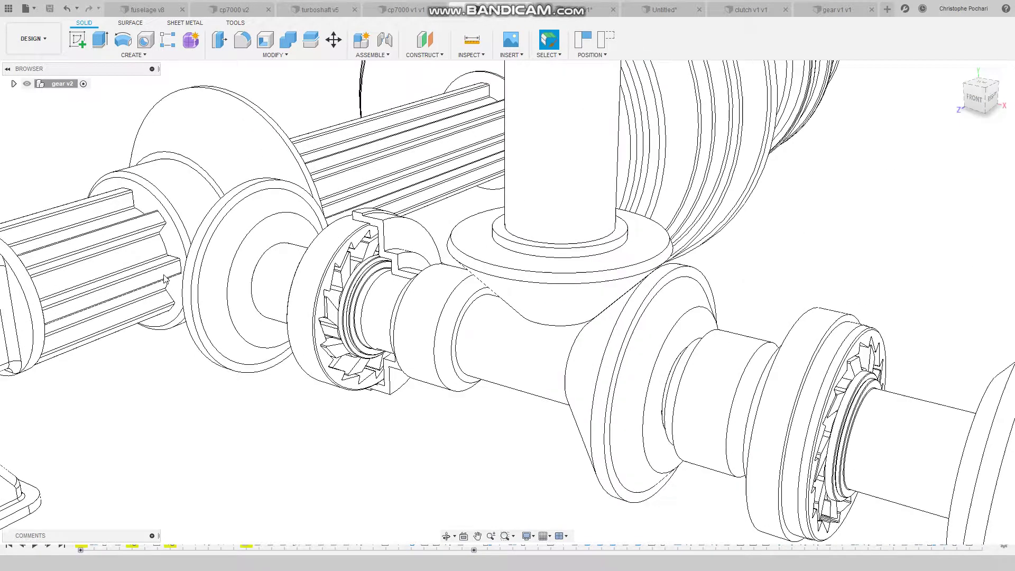
pyautogui.scroll(2, 165, 279)
pyautogui.scroll(2, 453, 243)
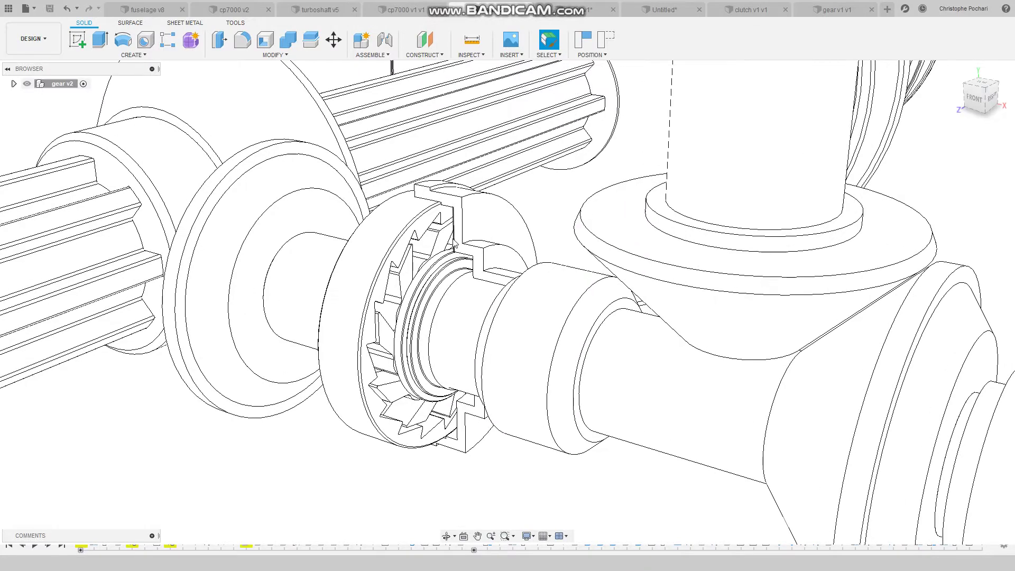
pyautogui.scroll(-3, 334, 306)
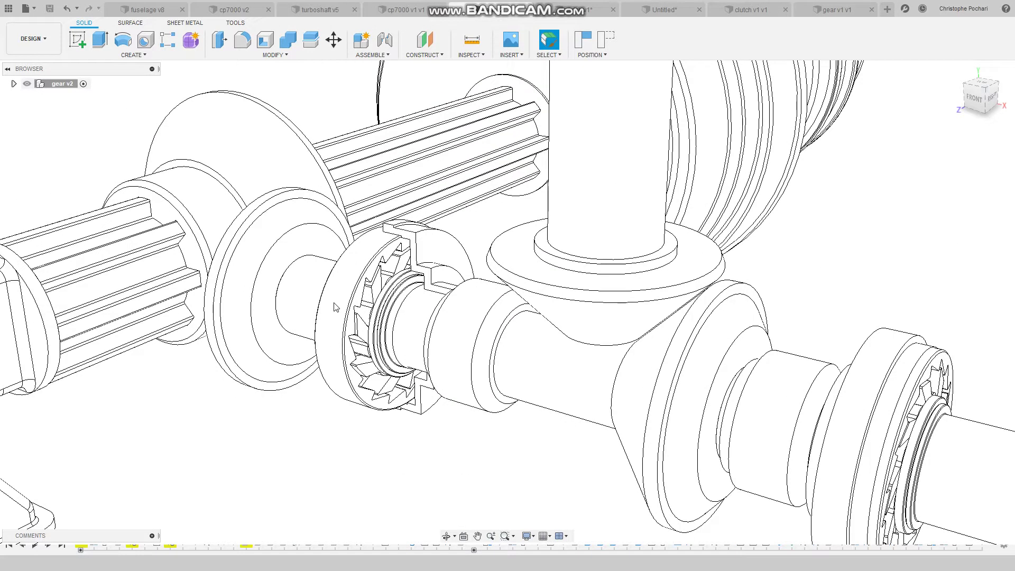
pyautogui.scroll(1, 490, 367)
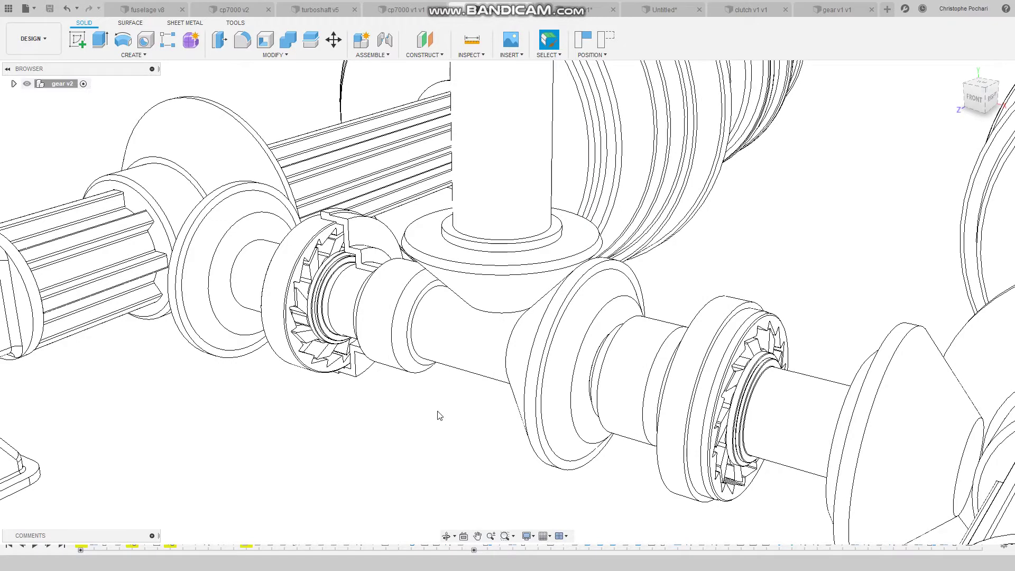
pyautogui.scroll(-1, 437, 416)
pyautogui.moveTo(971, 95); pyautogui.dragTo(962, 95)
pyautogui.scroll(-2, 638, 338)
pyautogui.scroll(-1, 596, 390)
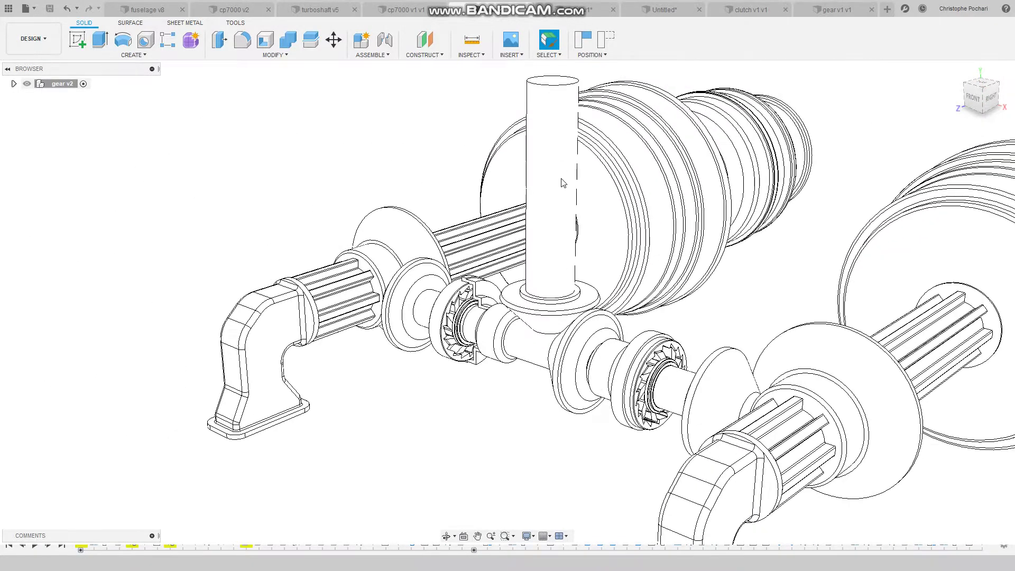
pyautogui.scroll(1, 562, 180)
pyautogui.scroll(-1, 539, 215)
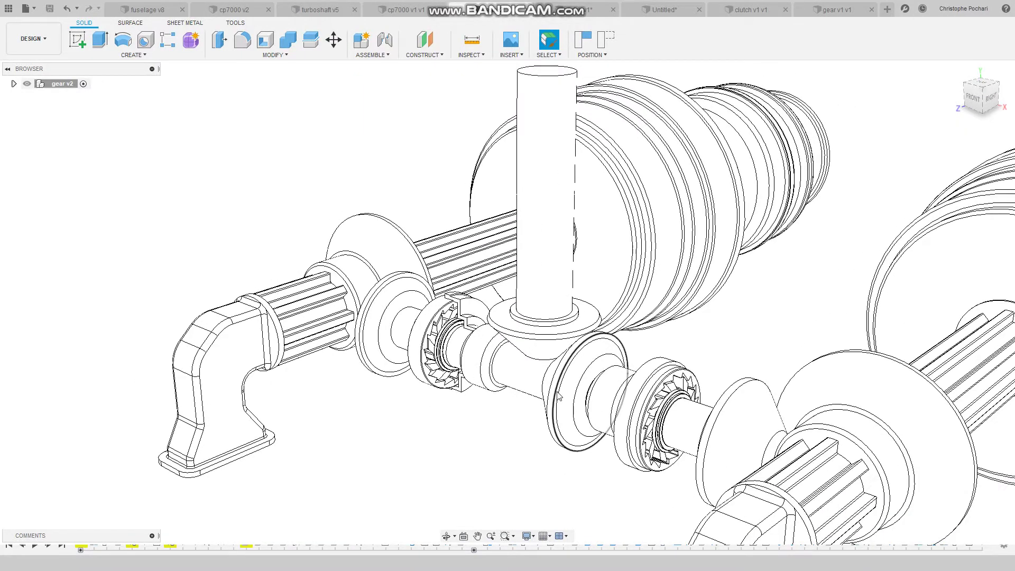
pyautogui.scroll(1, 558, 395)
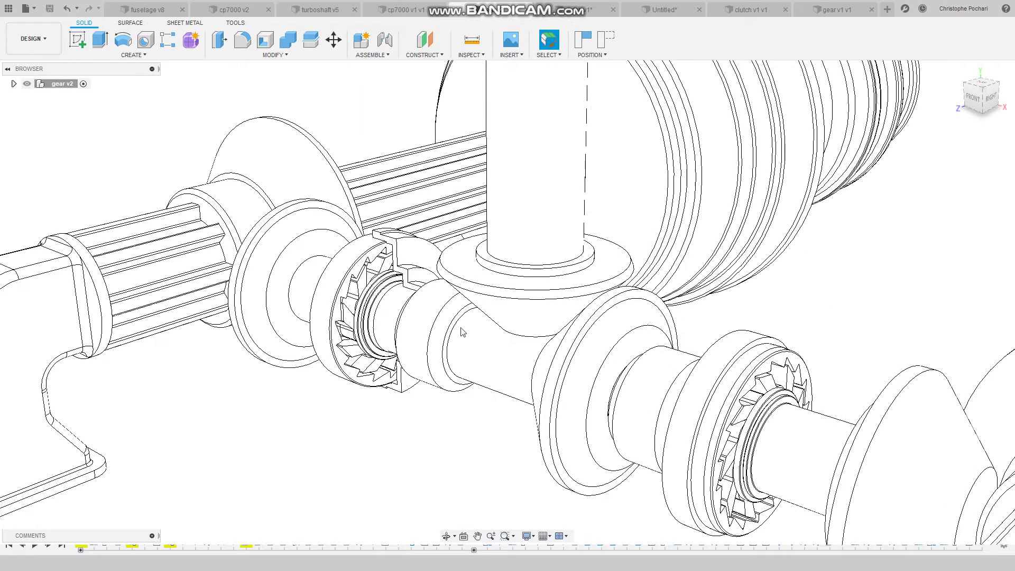
pyautogui.click(433, 312)
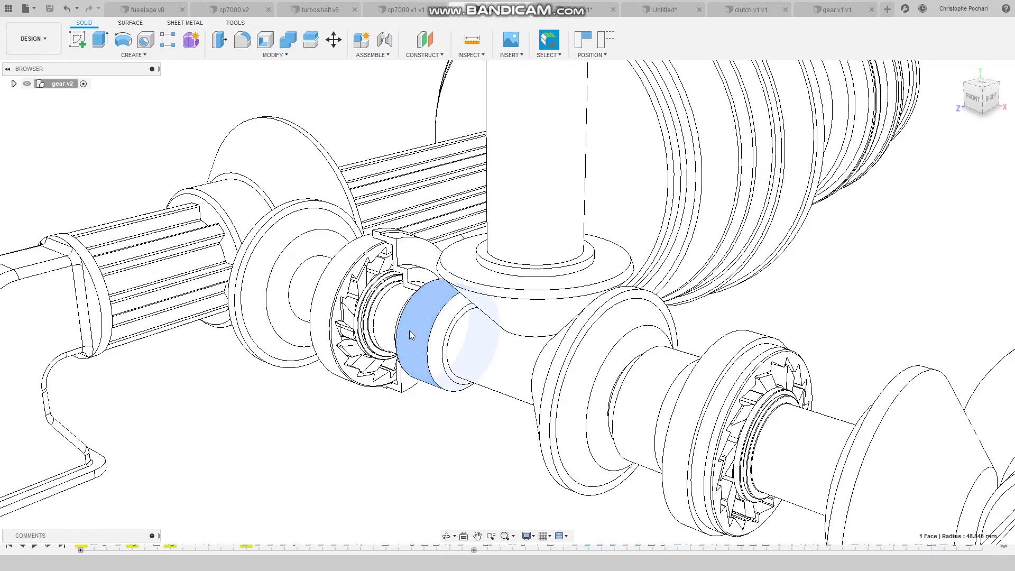
pyautogui.scroll(-1, 421, 296)
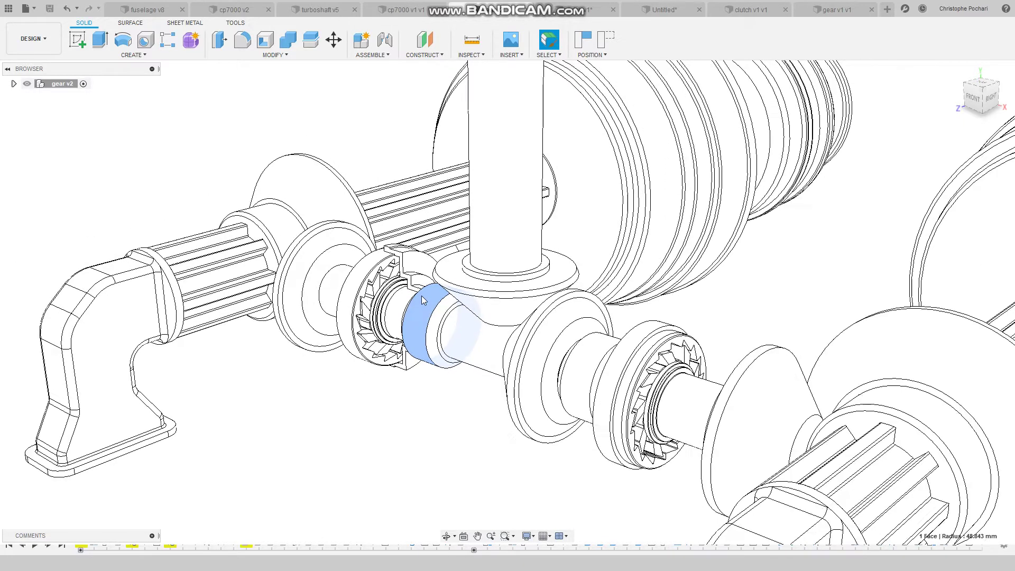
pyautogui.scroll(1, 597, 412)
pyautogui.scroll(1, 597, 411)
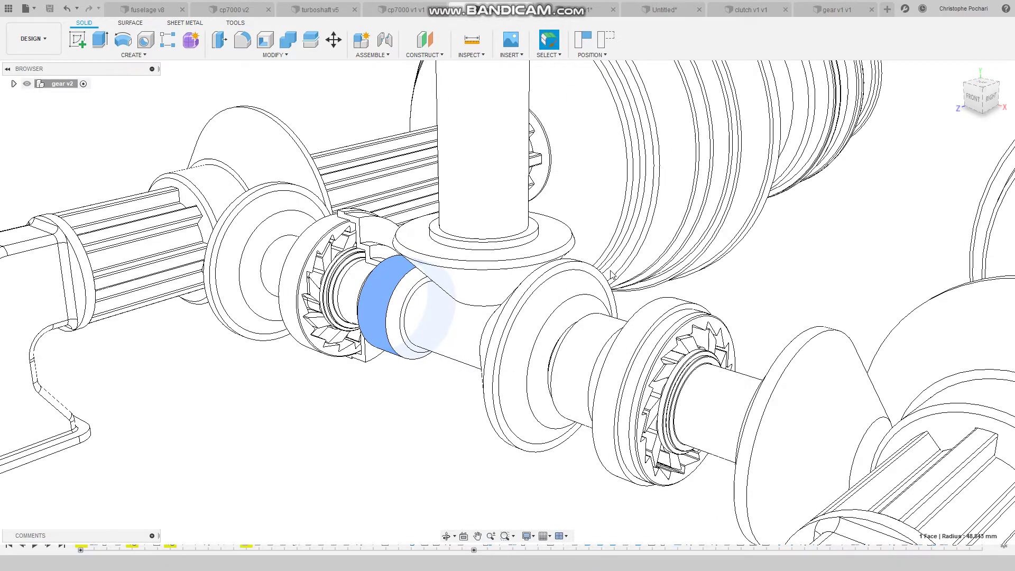
pyautogui.rightClick(393, 292)
pyautogui.click(370, 311)
pyautogui.scroll(-1, 533, 408)
pyautogui.click(514, 260)
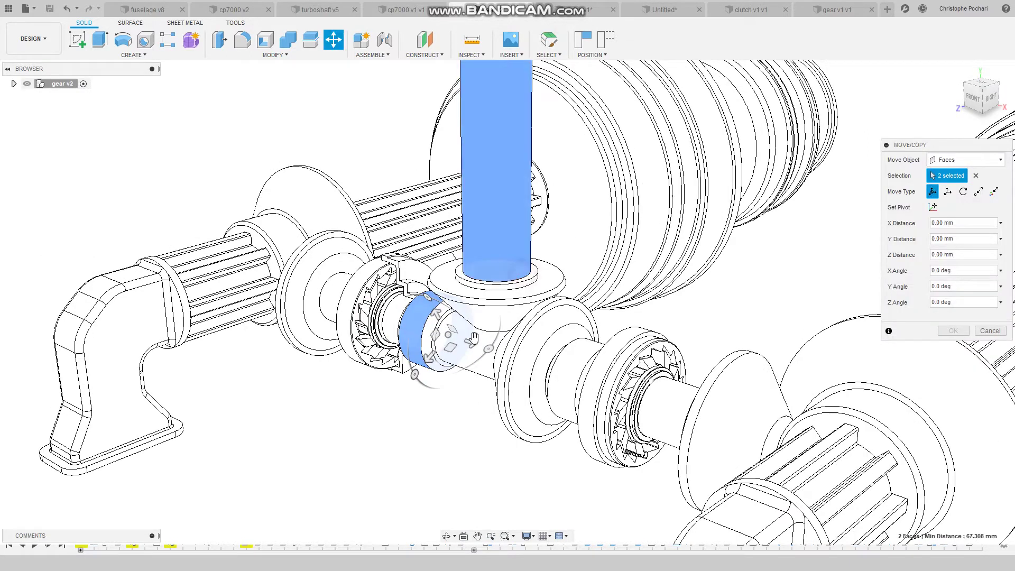
pyautogui.click(493, 302)
pyautogui.click(976, 159)
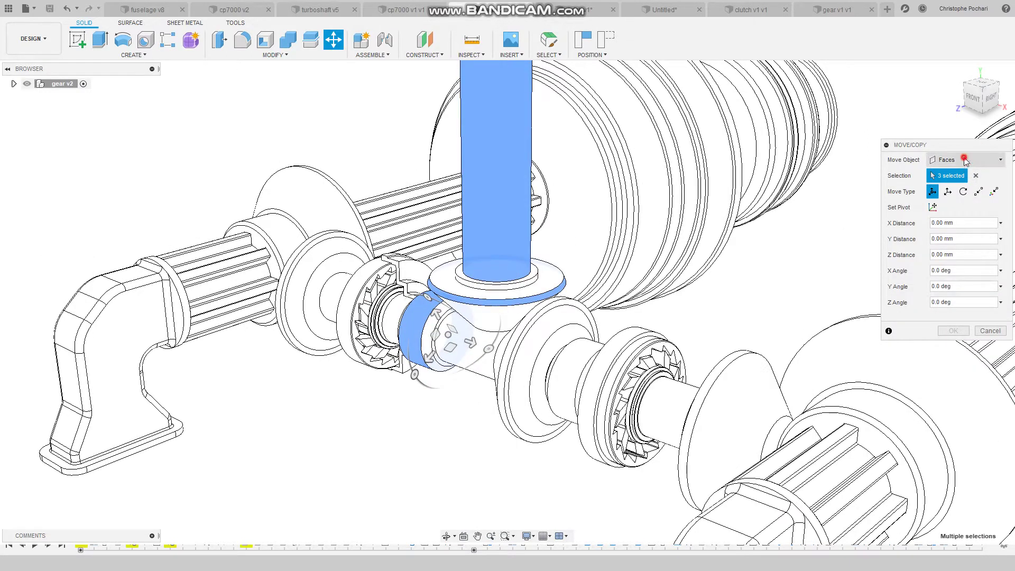
# Step: Set the move to bodies and select the vertical shaft, cross shaft, collar, both meshing bevel gears, the adjoining sleeve and the uncut toothed clutch
pyautogui.click(962, 186)
pyautogui.click(523, 251)
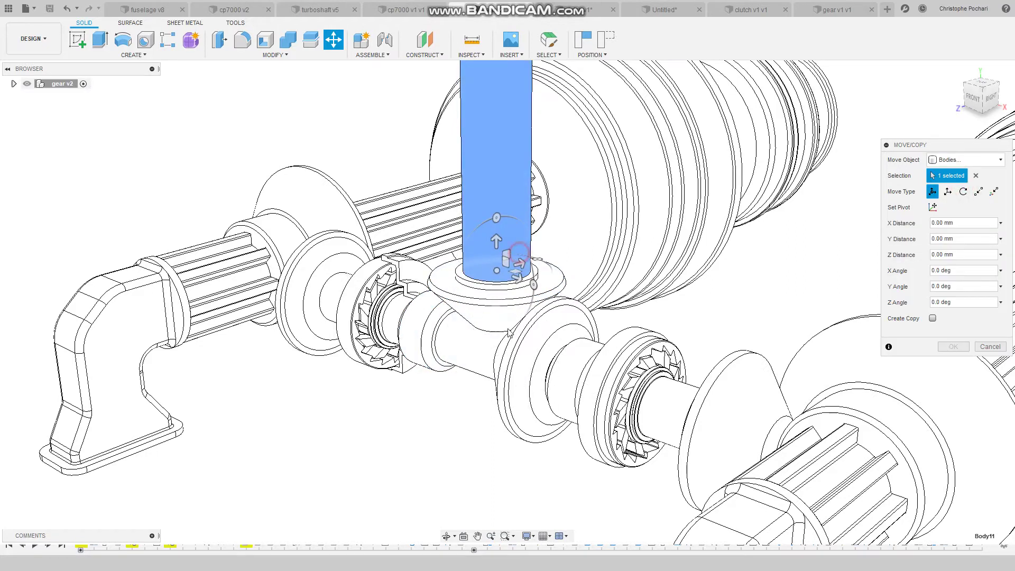
pyautogui.click(499, 316)
pyautogui.click(472, 363)
pyautogui.click(416, 350)
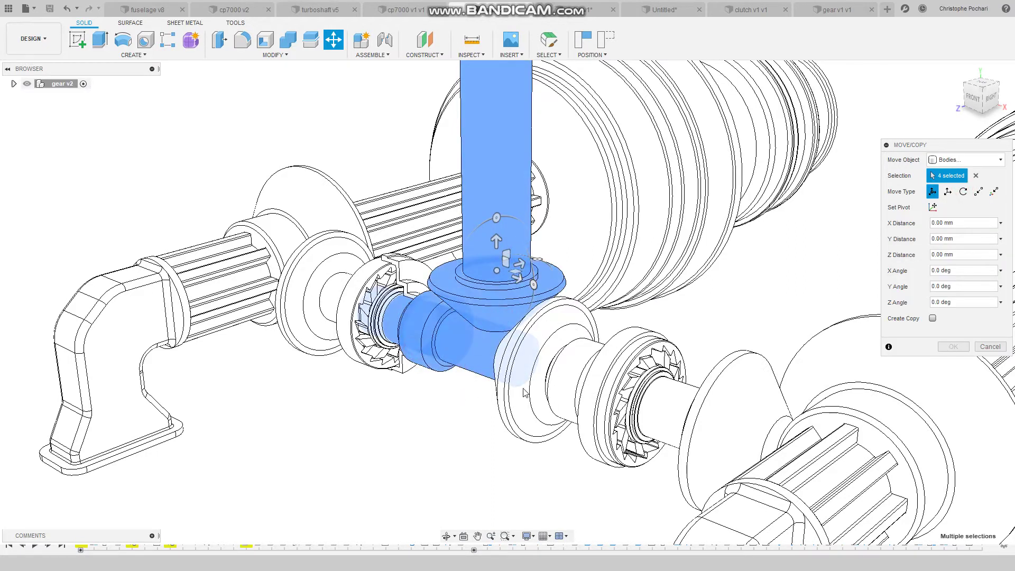
pyautogui.click(532, 360)
pyautogui.click(586, 380)
pyautogui.click(608, 403)
pyautogui.scroll(4, 661, 460)
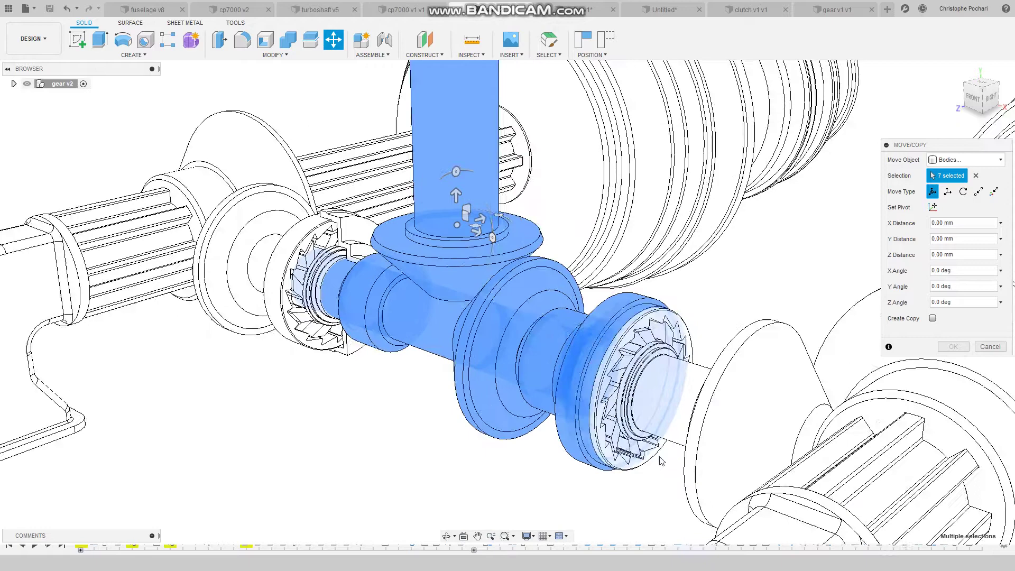
pyautogui.click(604, 245)
pyautogui.scroll(-3, 635, 296)
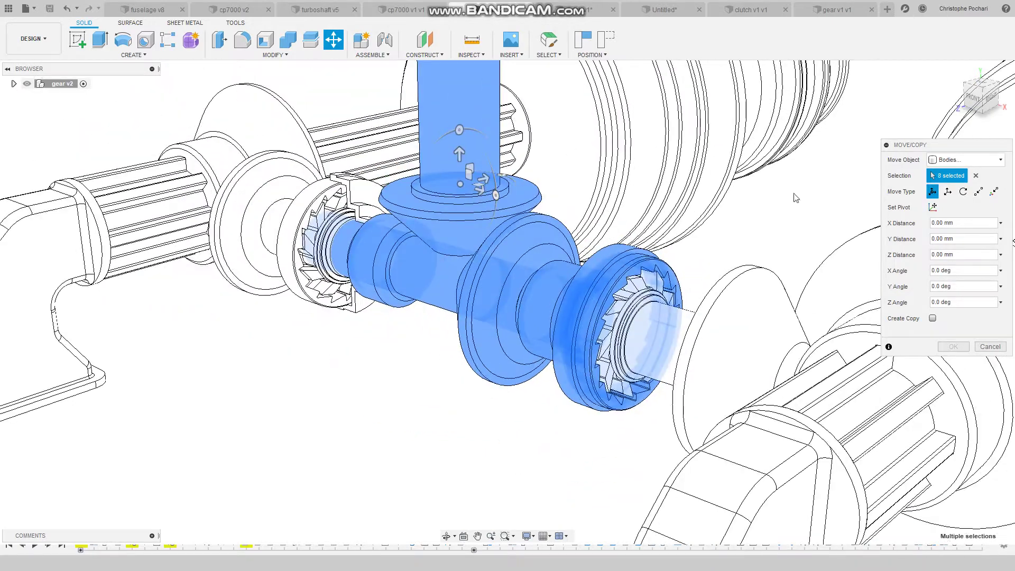
# Step: Try rotating the selected bodies by -30 degrees about the axis of the uncut toothed clutch
pyautogui.click(963, 191)
pyautogui.click(605, 352)
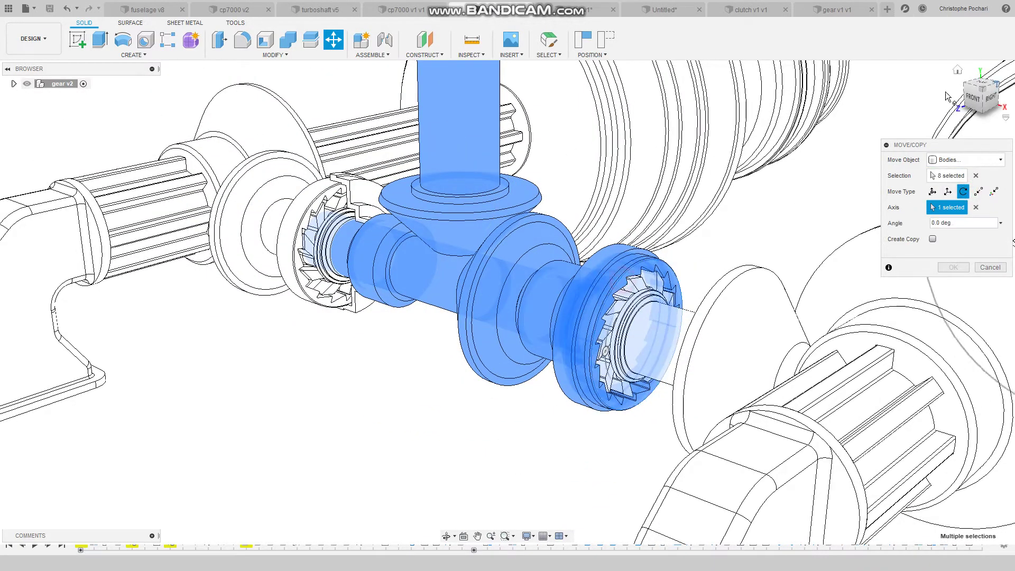
pyautogui.keyDown('shift'); pyautogui.moveTo(508, 303); pyautogui.dragTo(495, 300, button='middle'); pyautogui.keyUp('shift')
pyautogui.scroll(3, 495, 299)
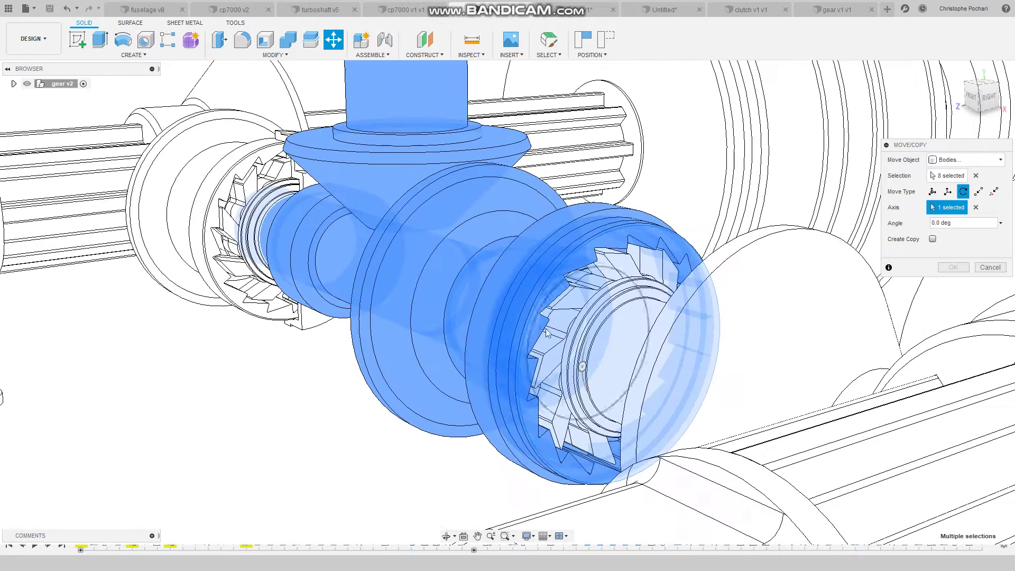
pyautogui.moveTo(580, 368)
pyautogui.mouseDown()
pyautogui.moveTo(585, 380)
pyautogui.moveTo(582, 370)
pyautogui.mouseUp()
pyautogui.scroll(3, 601, 233)
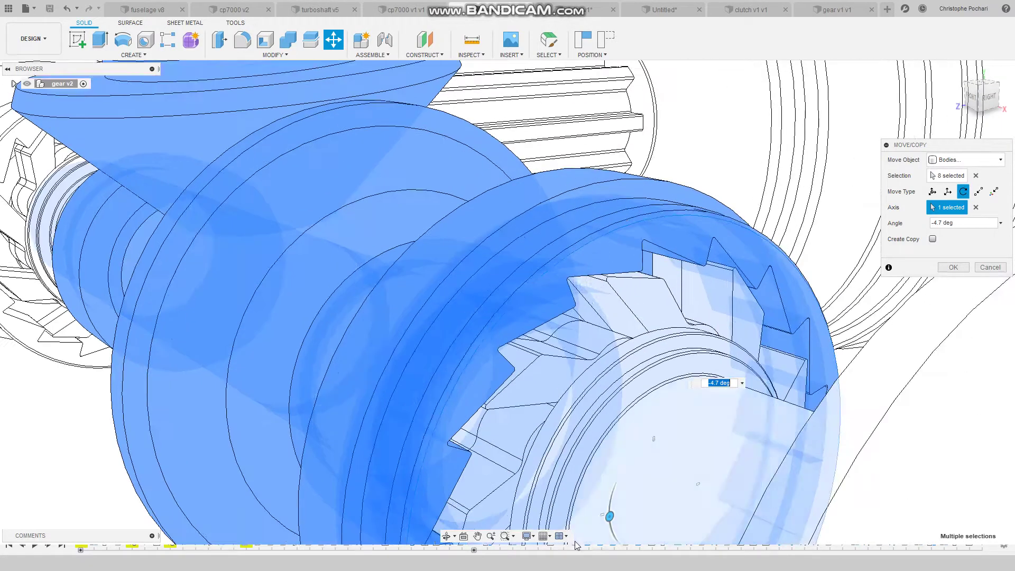
pyautogui.moveTo(607, 515); pyautogui.dragTo(614, 523)
pyautogui.scroll(-5, 611, 519)
pyautogui.scroll(-3, 620, 300)
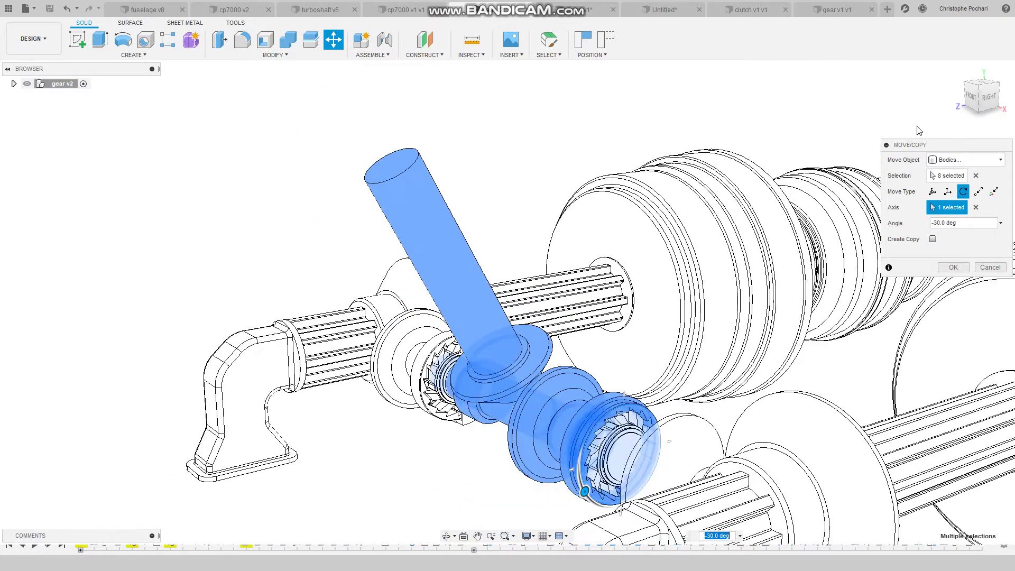
# Step: Examine the tilted shaft group and the cutaway clutch from several angles, and discard the rotation
pyautogui.moveTo(975, 94); pyautogui.dragTo(999, 96)
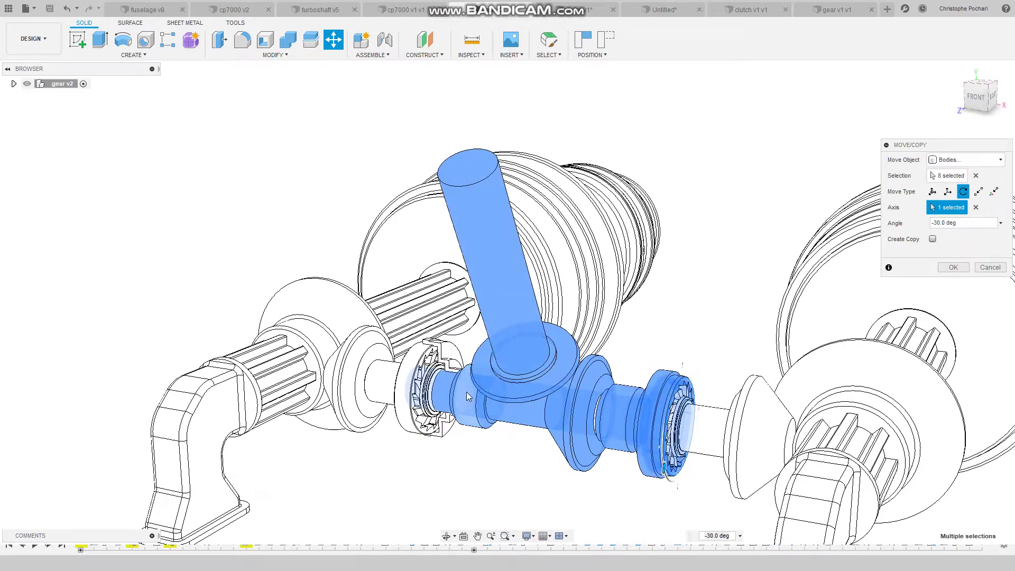
pyautogui.scroll(3, 466, 397)
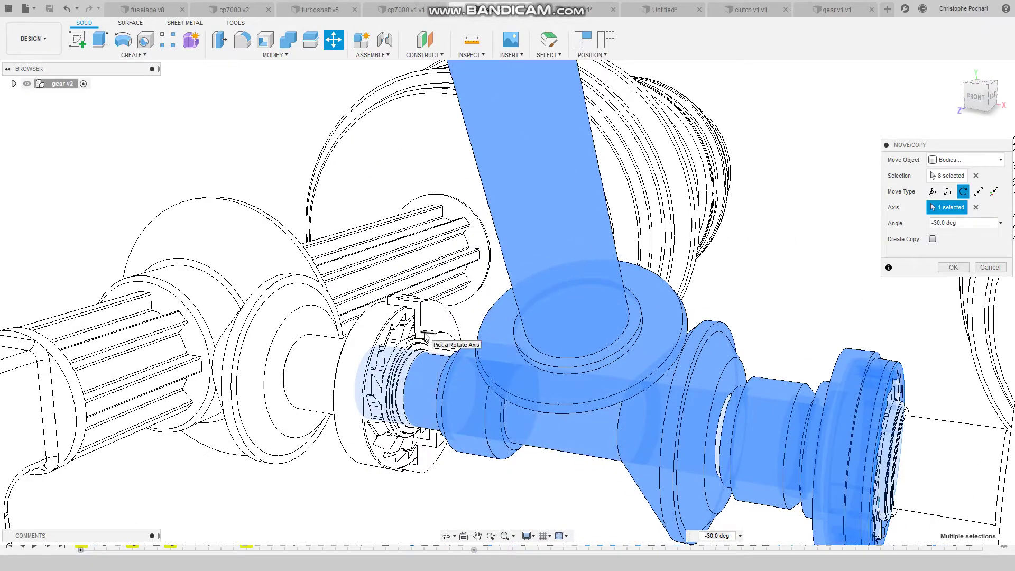
pyautogui.scroll(1, 424, 342)
pyautogui.scroll(1, 412, 373)
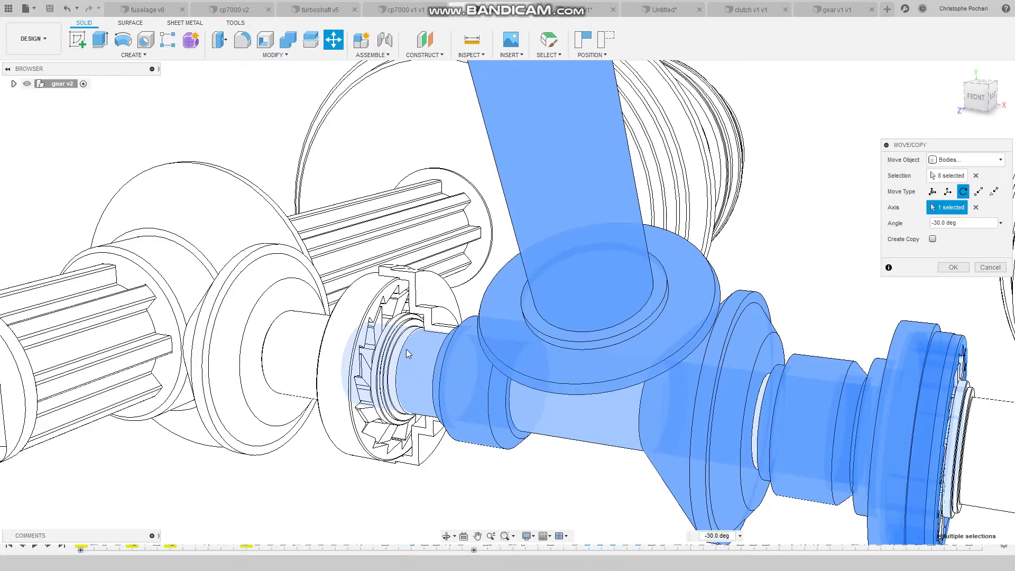
pyautogui.scroll(-2, 412, 373)
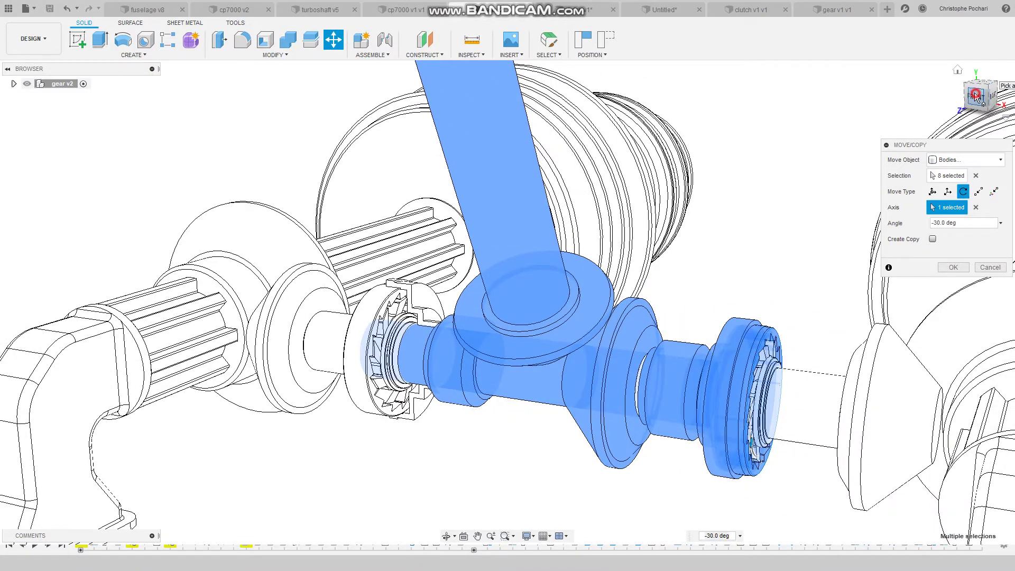
pyautogui.moveTo(975, 95); pyautogui.dragTo(965, 96)
pyautogui.scroll(-3, 606, 281)
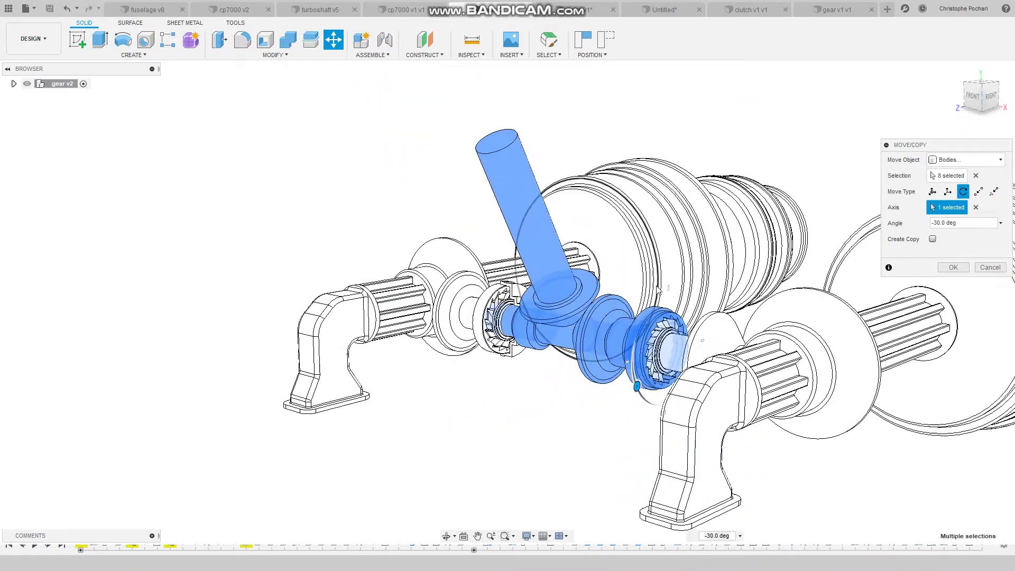
pyautogui.click(990, 267)
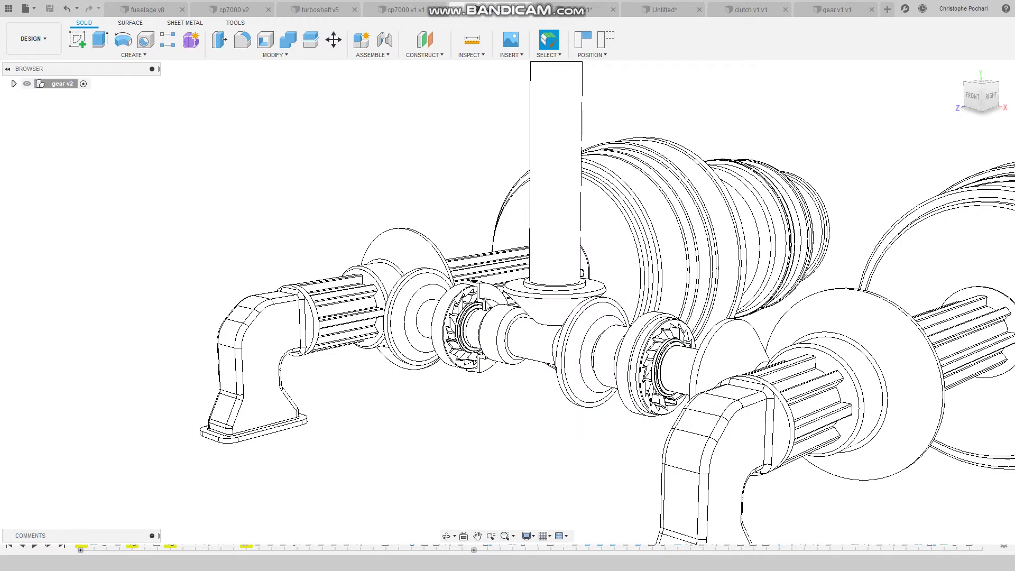
# Step: Start moving bodies and select the collar, the cross shaft and the two meshing bevel gears
pyautogui.scroll(4, 480, 313)
pyautogui.moveTo(979, 98); pyautogui.dragTo(985, 102)
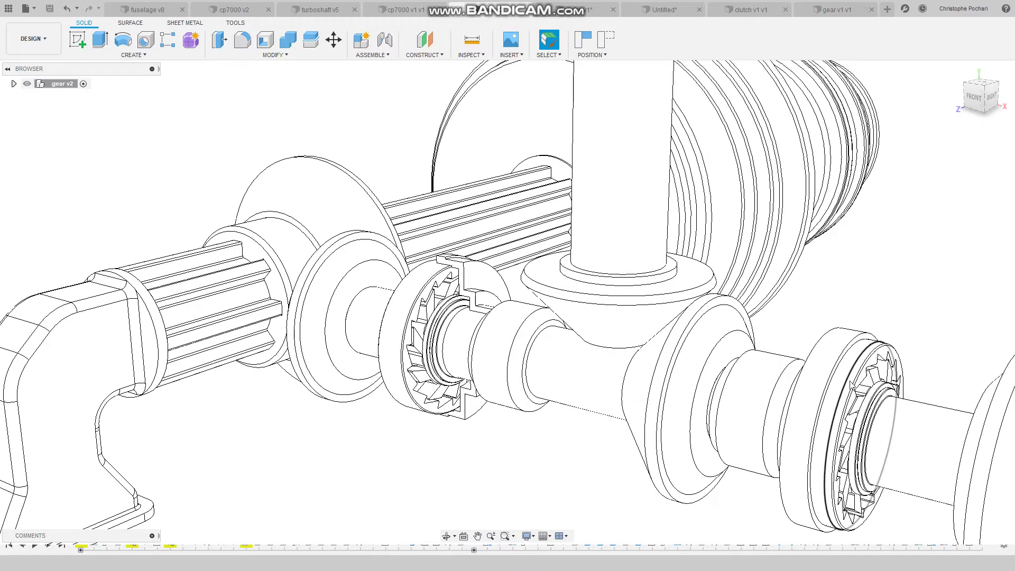
pyautogui.scroll(3, 905, 368)
pyautogui.scroll(-4, 835, 197)
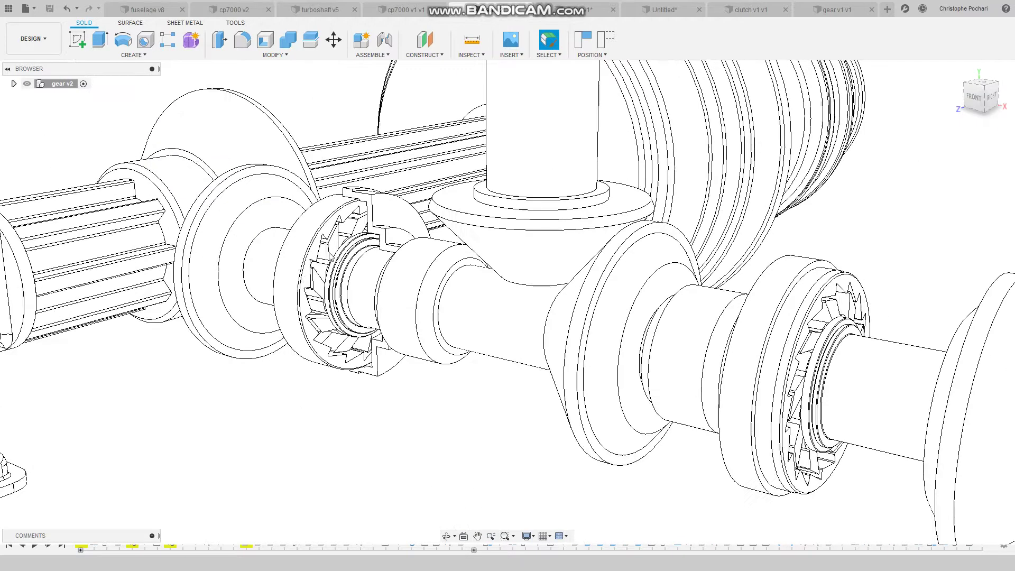
pyautogui.scroll(4, 448, 279)
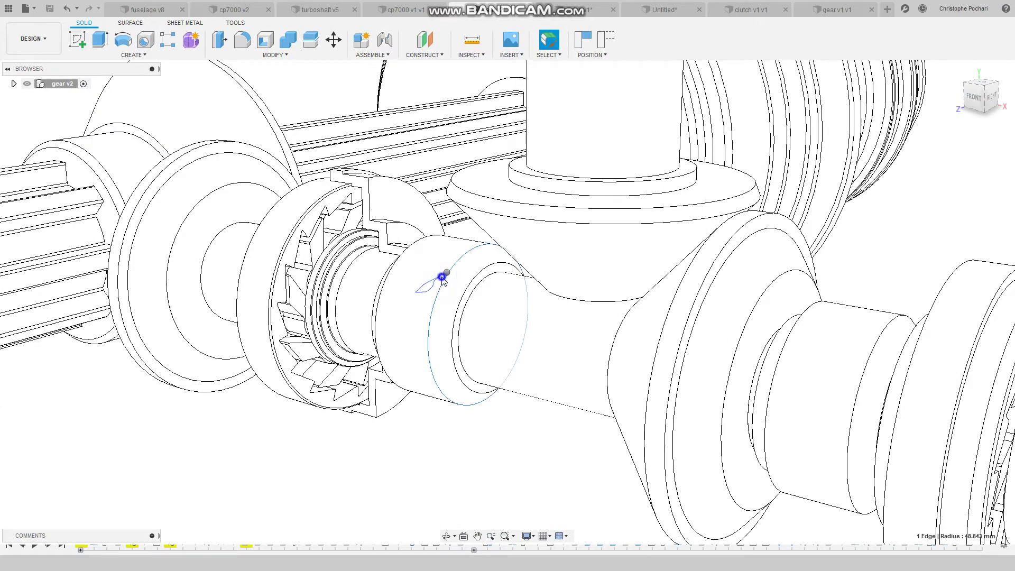
pyautogui.rightClick(442, 279)
pyautogui.click(398, 288)
pyautogui.click(562, 361)
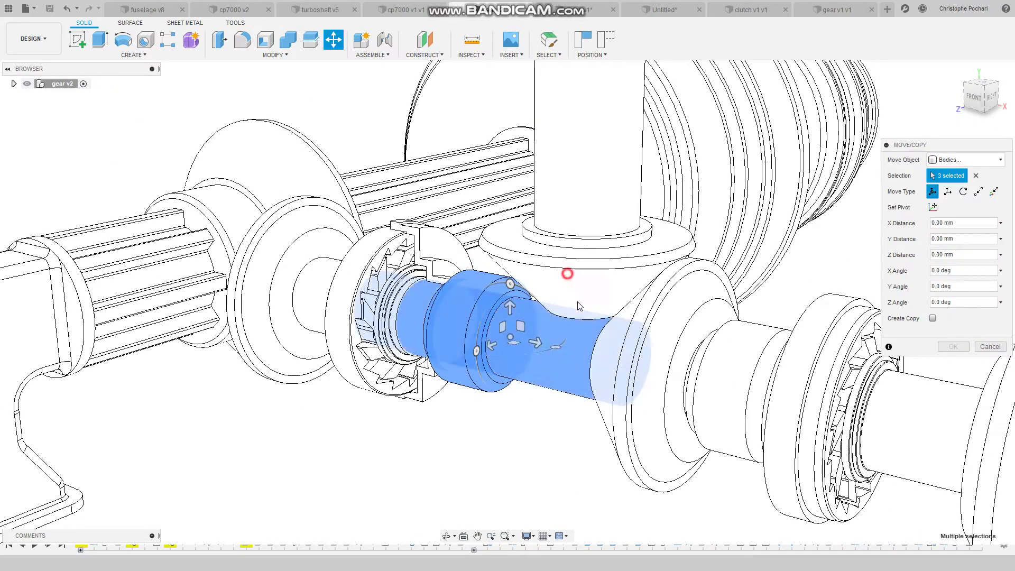
pyautogui.click(566, 274)
pyautogui.click(605, 372)
# Step: Add the sleeve beyond the second bevel gear and the cutaway clutch's housing and toothed ring to the selected bodies
pyautogui.scroll(-2, 566, 317)
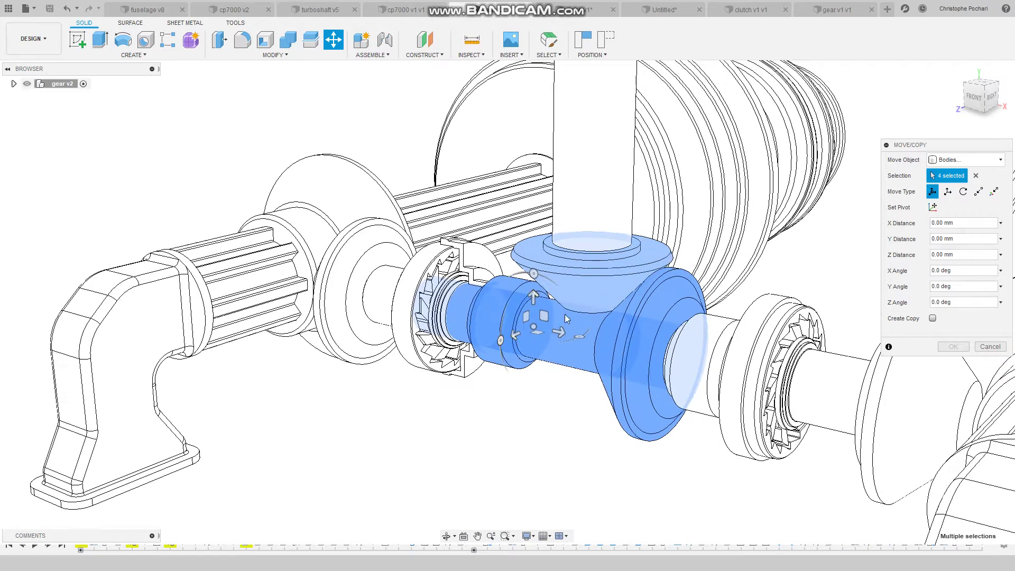
pyautogui.click(676, 357)
pyautogui.scroll(3, 439, 291)
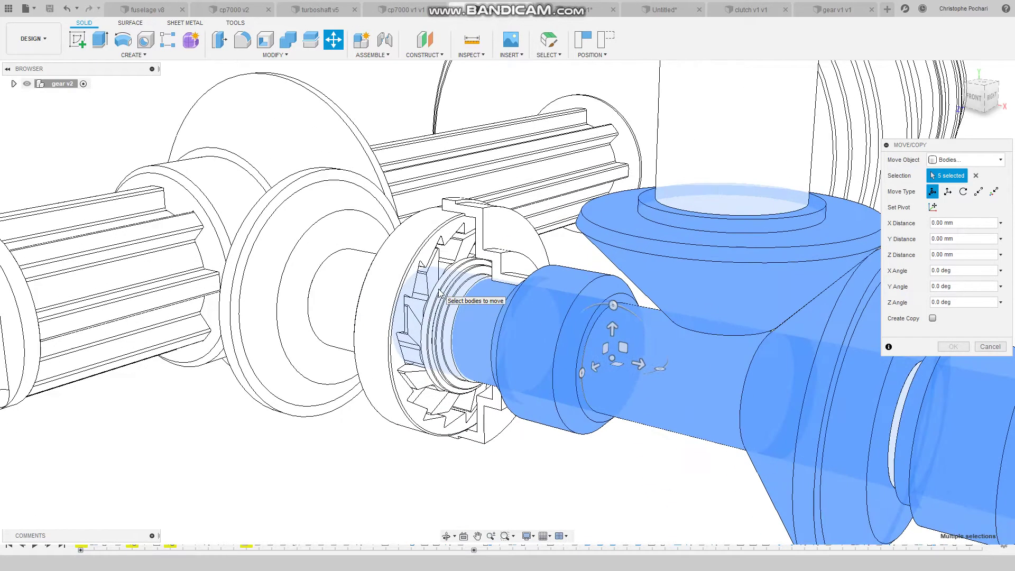
pyautogui.click(456, 230)
pyautogui.click(419, 226)
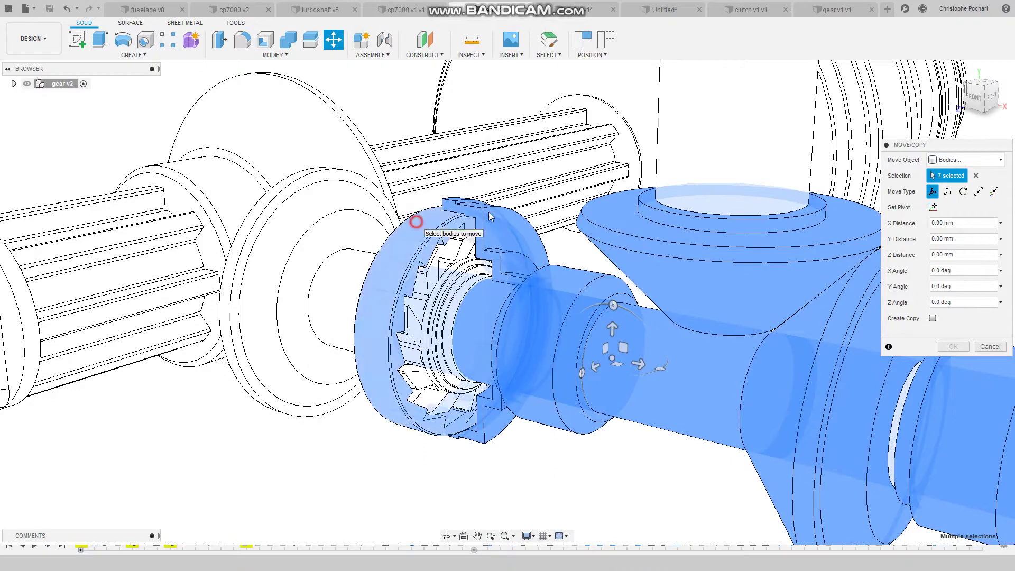
# Step: Switch the move to rotation about the cutaway clutch's axis and turn the selected bodies by about 10.2 degrees
pyautogui.click(963, 191)
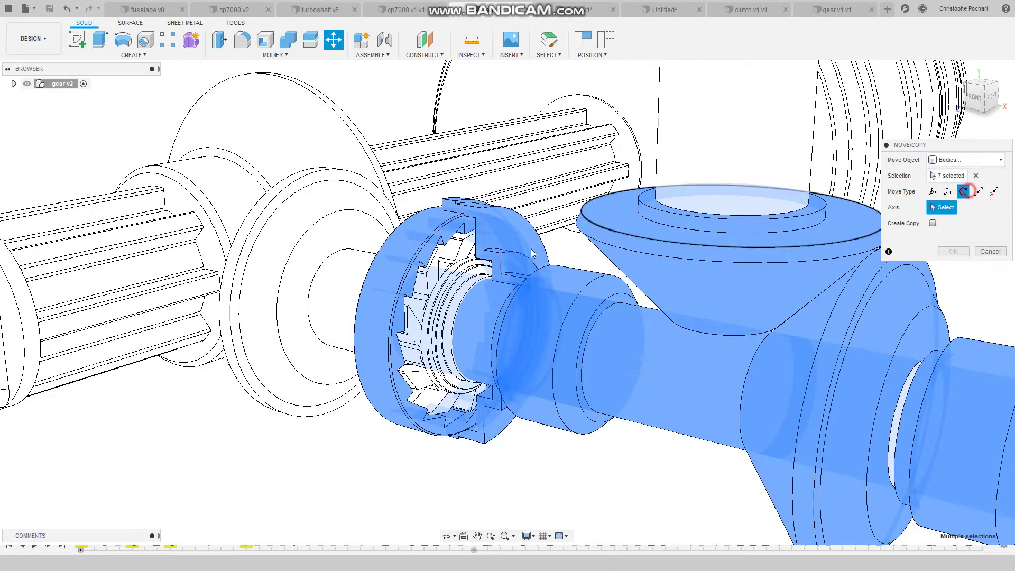
pyautogui.click(447, 296)
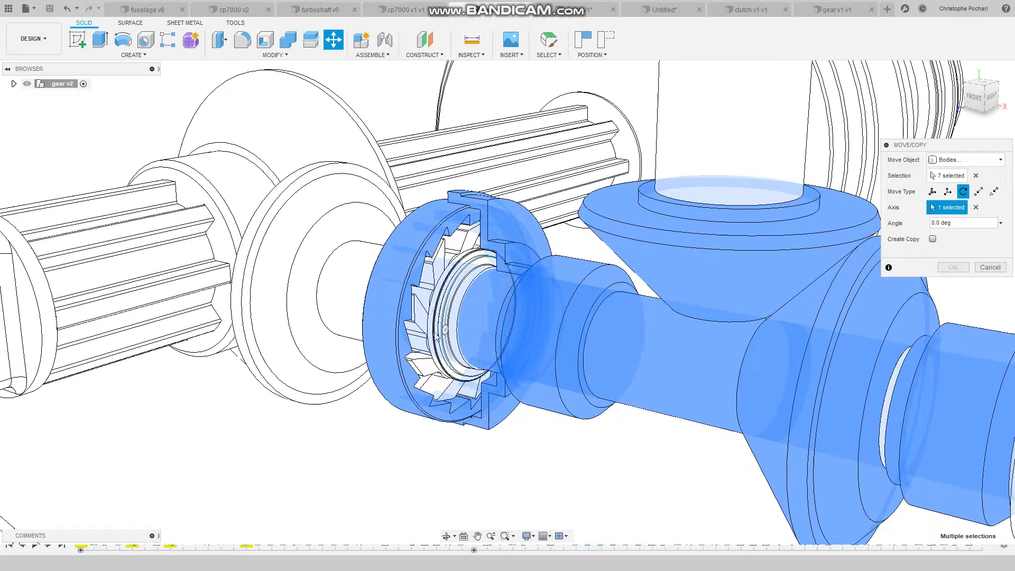
pyautogui.moveTo(446, 328); pyautogui.dragTo(446, 320)
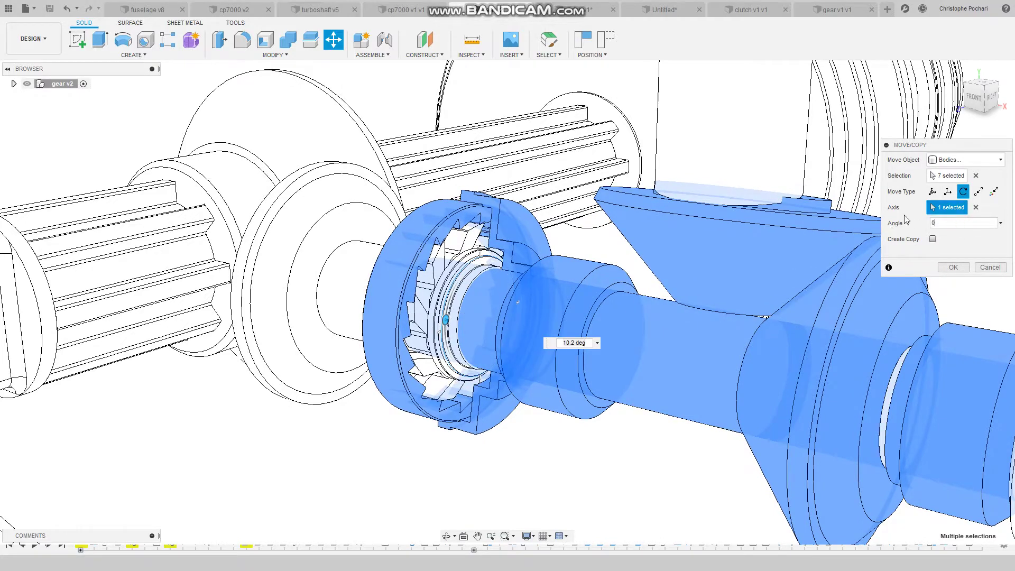
# Step: Add the vertical shaft to the selected bodies at 0 degrees and try turning the group about the cutaway clutch's axis
pyautogui.click(935, 179)
pyautogui.click(772, 147)
pyautogui.scroll(-4, 629, 312)
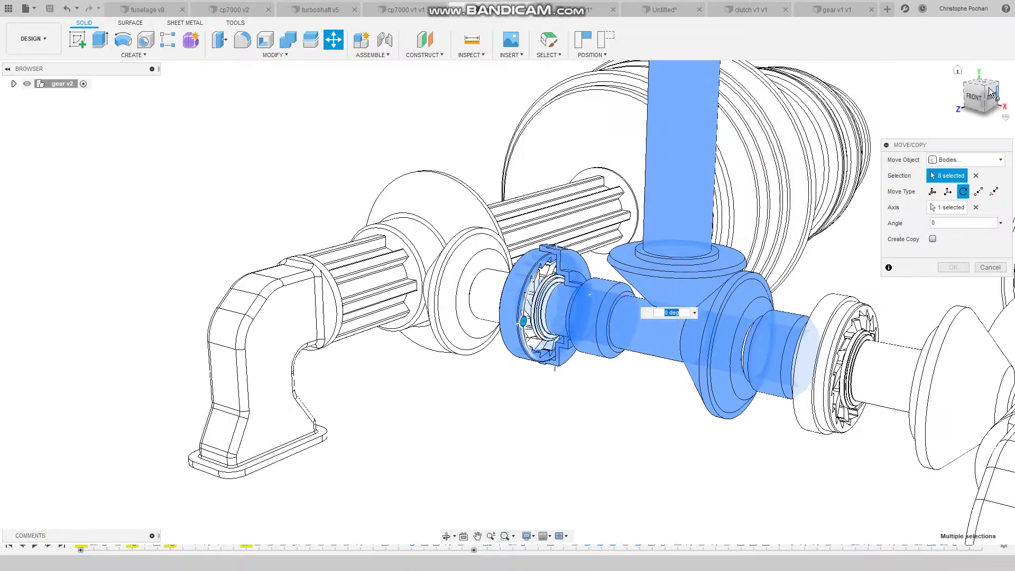
pyautogui.moveTo(990, 94); pyautogui.dragTo(972, 98)
pyautogui.scroll(3, 676, 356)
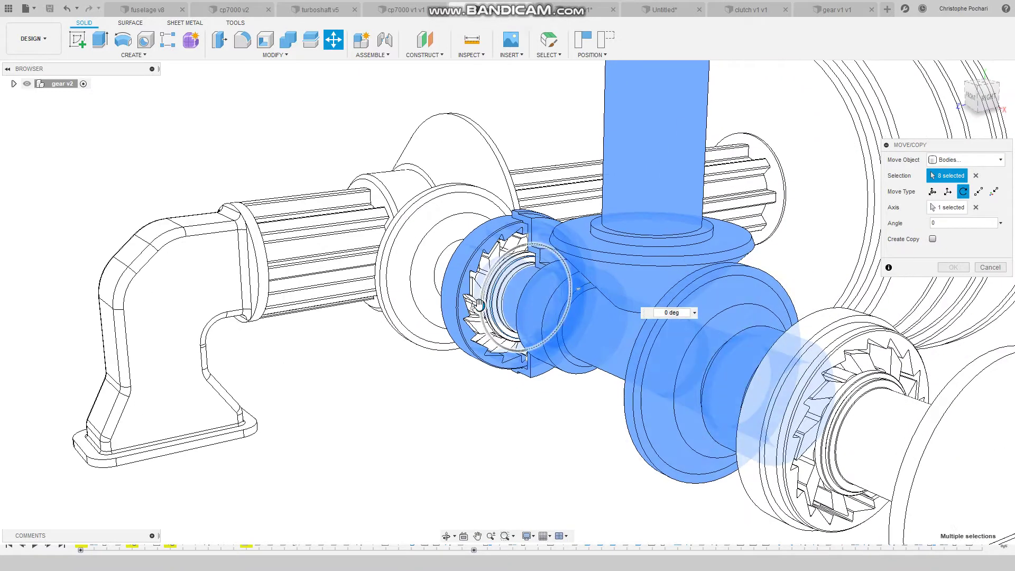
pyautogui.moveTo(479, 306)
pyautogui.mouseDown()
pyautogui.moveTo(481, 292)
pyautogui.moveTo(480, 305)
pyautogui.mouseUp()
pyautogui.scroll(-4, 550, 423)
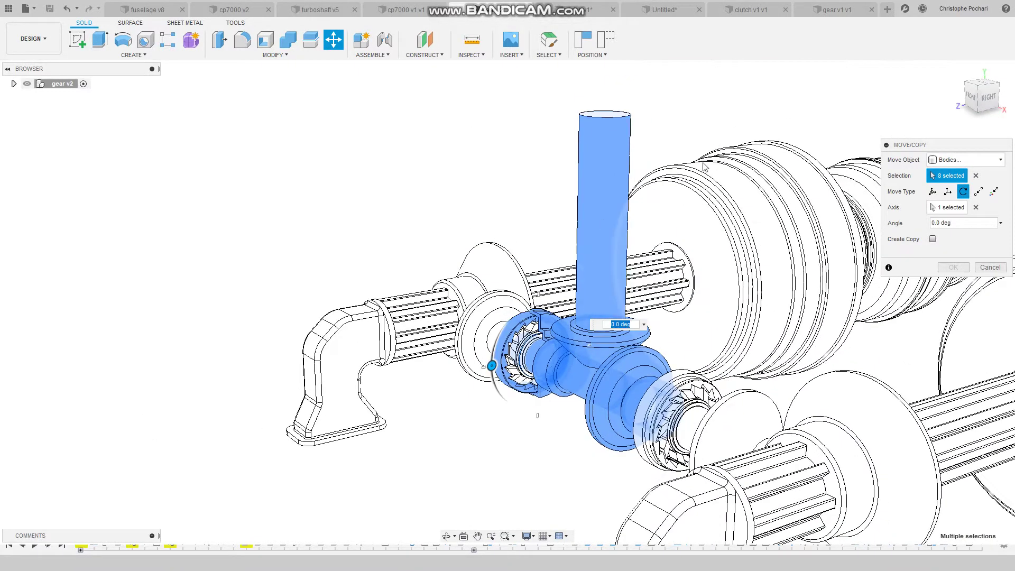
# Step: Clear the body selection and reselect the vertical shaft, cross shaft, collar, cutaway clutch parts and both meshing bevel gears
pyautogui.click(976, 176)
pyautogui.click(603, 186)
pyautogui.scroll(3, 589, 347)
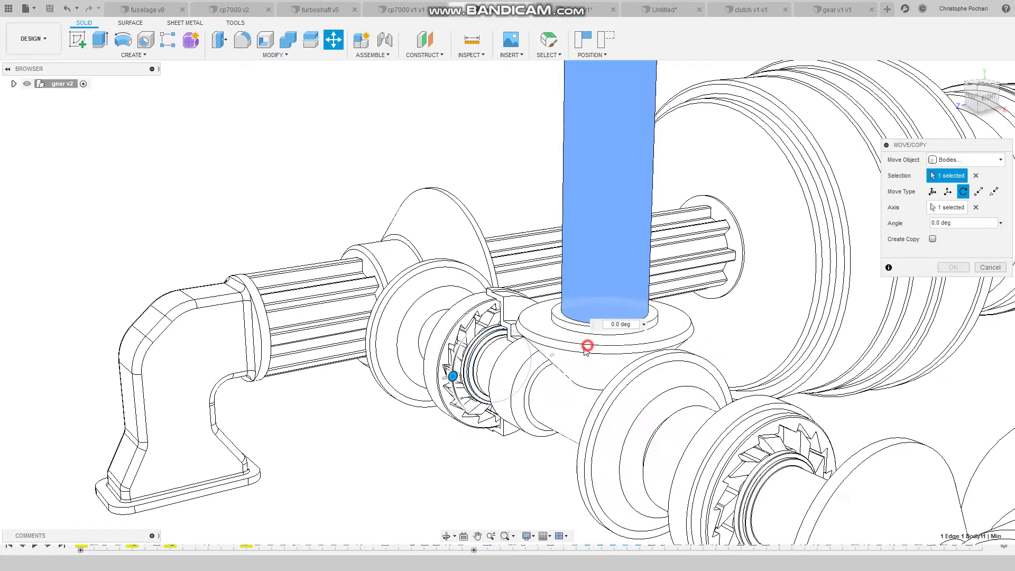
pyautogui.click(589, 347)
pyautogui.click(544, 403)
pyautogui.click(501, 379)
pyautogui.click(485, 298)
pyautogui.click(506, 304)
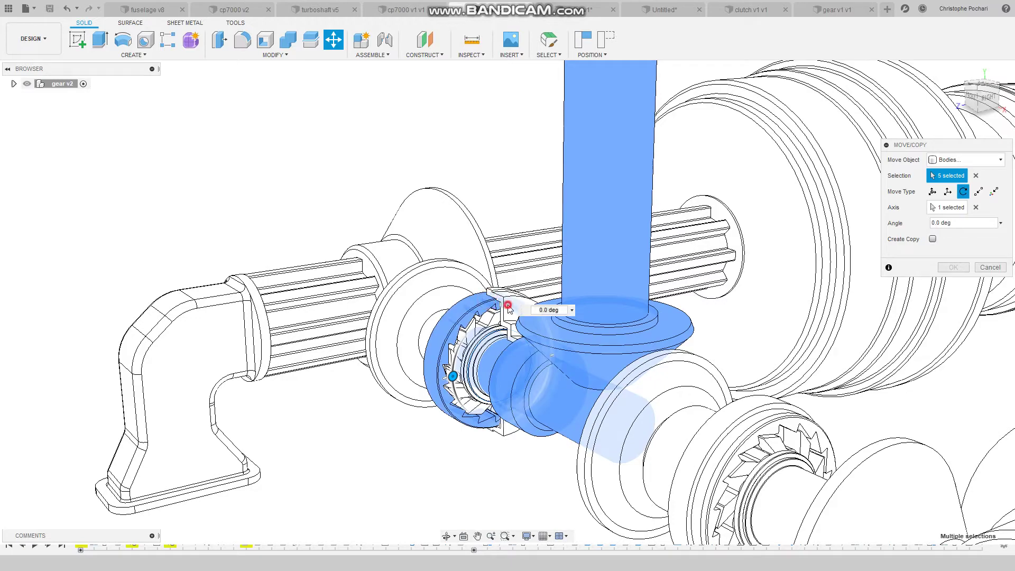
pyautogui.click(690, 388)
pyautogui.click(690, 389)
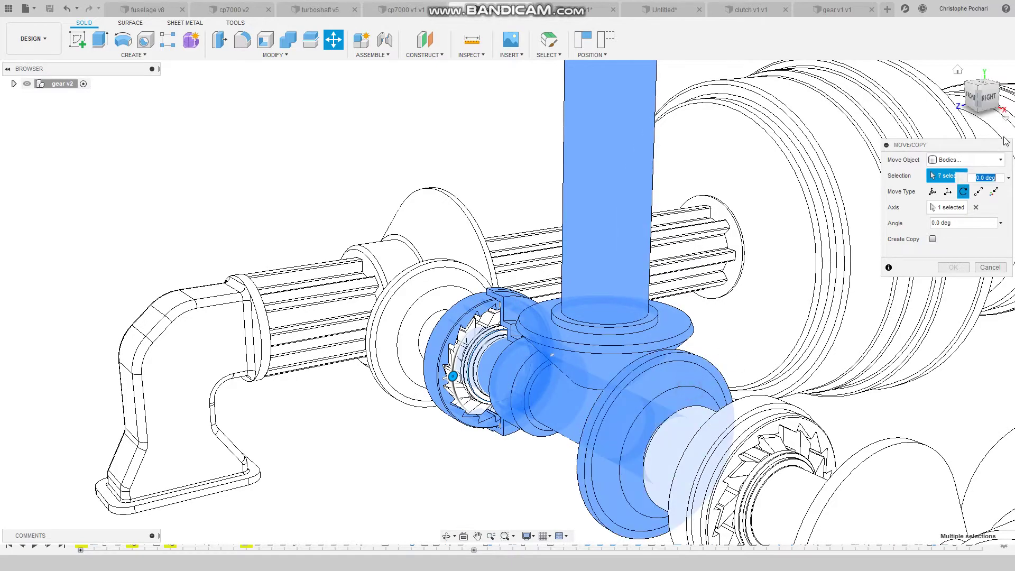
# Step: Add the sleeve beyond the second bevel gear to the bodies selected for the move
pyautogui.click(978, 106)
pyautogui.click(722, 419)
pyautogui.scroll(3, 703, 410)
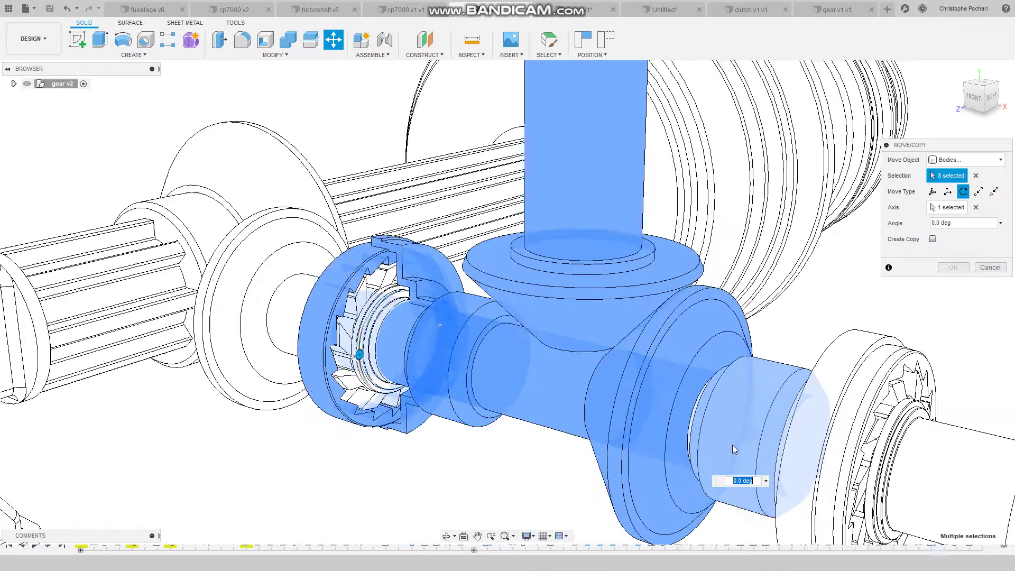
pyautogui.scroll(2, 685, 405)
pyautogui.scroll(-4, 688, 409)
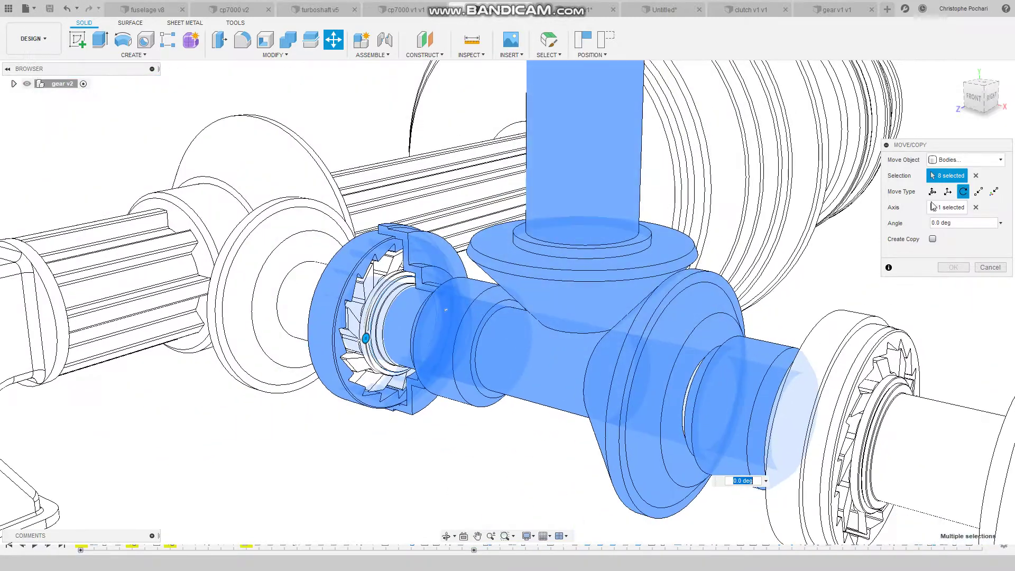
# Step: Repick the rotation axis on the collar of the cross shaft and try turning the selected bodies by about -25.2 degrees
pyautogui.click(945, 213)
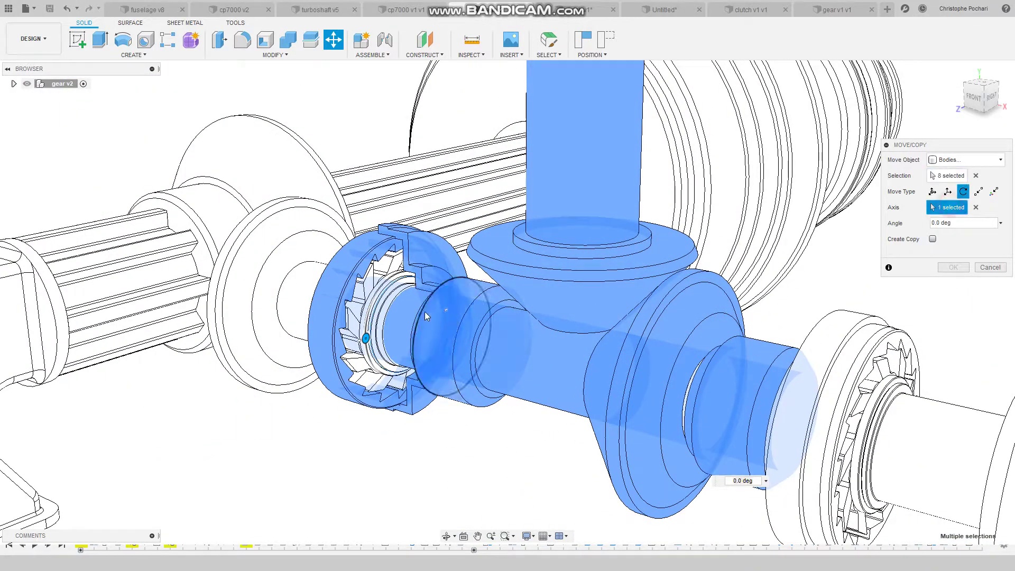
pyautogui.click(439, 313)
pyautogui.moveTo(966, 100); pyautogui.dragTo(952, 99)
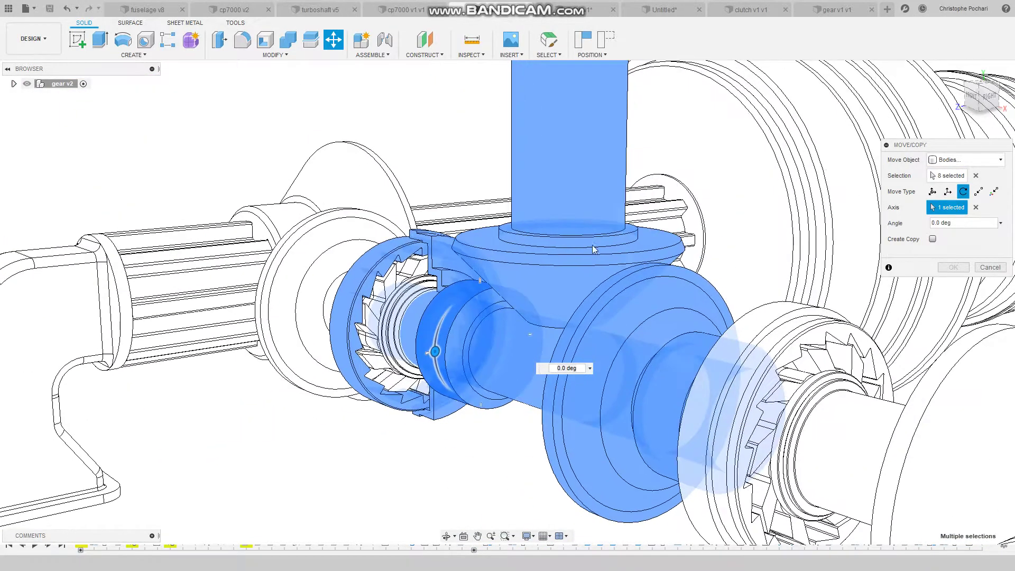
pyautogui.moveTo(432, 355); pyautogui.dragTo(428, 325)
# Step: Examine both toothed clutches with the vertical shaft group rotated, and cancel the move
pyautogui.scroll(-3, 438, 330)
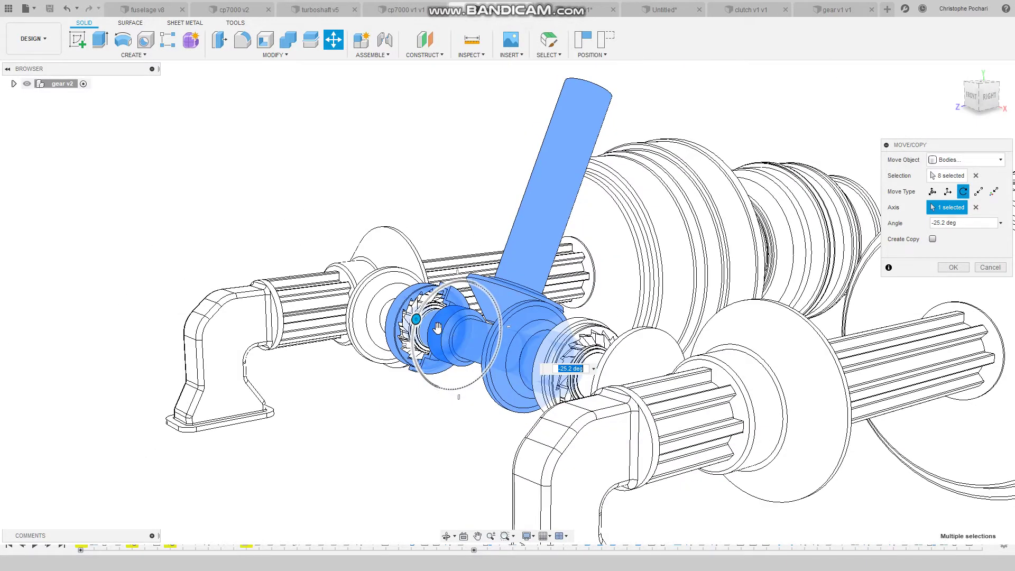
pyautogui.moveTo(438, 328); pyautogui.dragTo(434, 341, button='middle')
pyautogui.scroll(3, 434, 341)
pyautogui.scroll(-3, 521, 414)
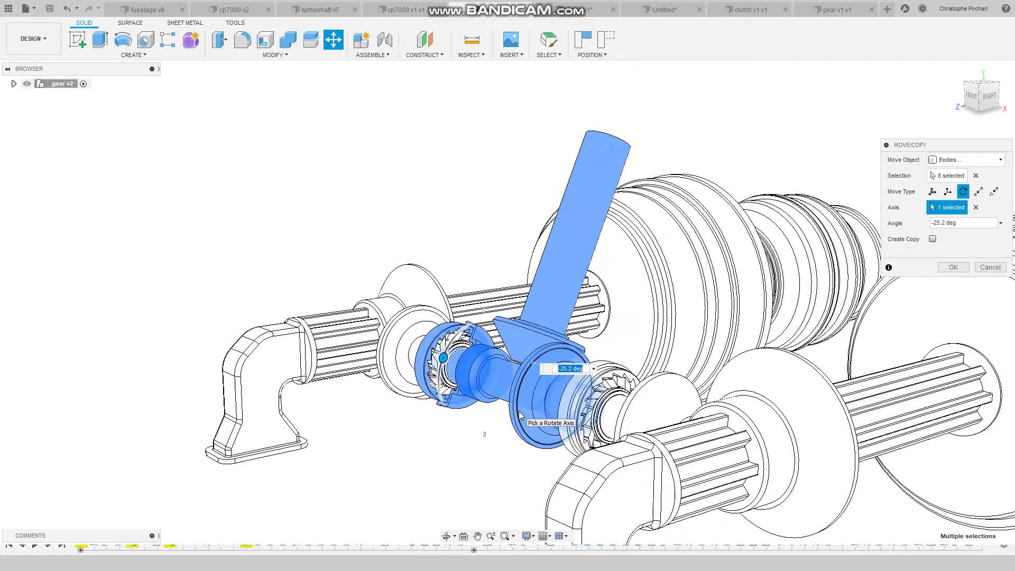
pyautogui.scroll(2, 519, 416)
pyautogui.scroll(1, 512, 408)
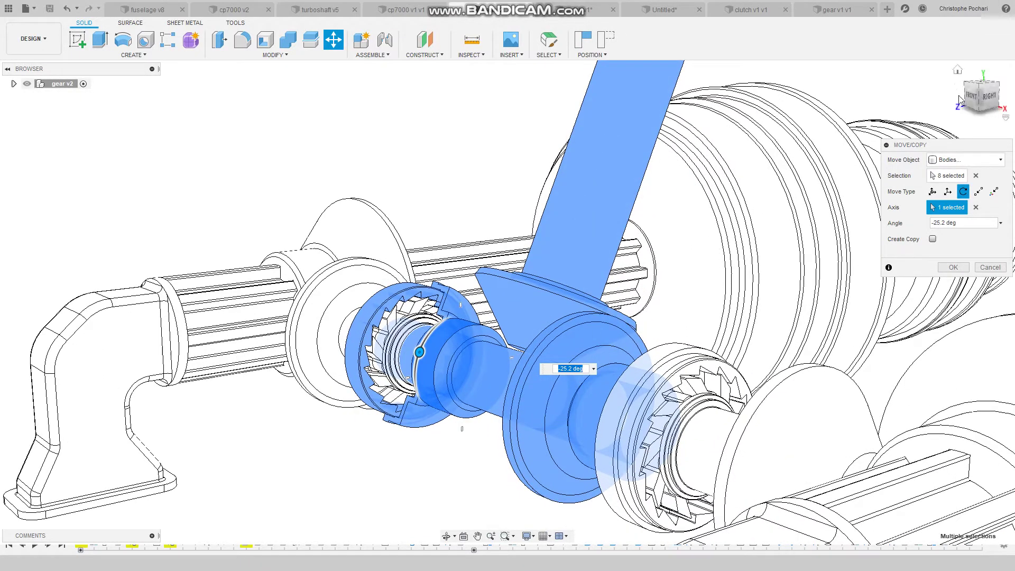
pyautogui.moveTo(972, 101)
pyautogui.mouseDown()
pyautogui.moveTo(1007, 104)
pyautogui.moveTo(962, 108)
pyautogui.mouseUp()
pyautogui.moveTo(507, 302)
pyautogui.keyDown('shift'); pyautogui.mouseDown(button='middle')
pyautogui.moveTo(492, 305)
pyautogui.moveTo(509, 296)
pyautogui.mouseUp(button='middle'); pyautogui.keyUp('shift')
pyautogui.scroll(2, 579, 420)
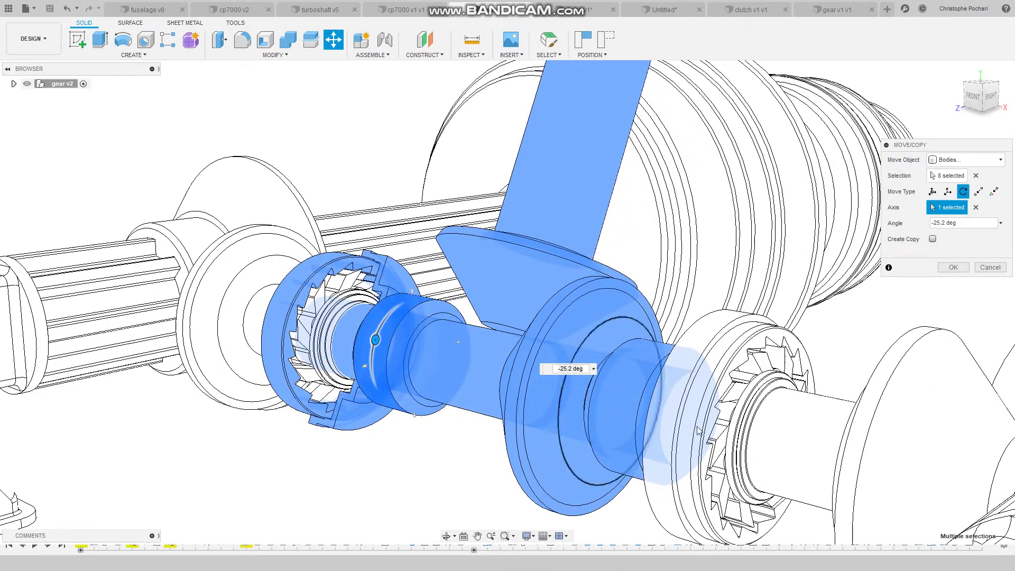
pyautogui.scroll(-2, 698, 431)
pyautogui.click(989, 268)
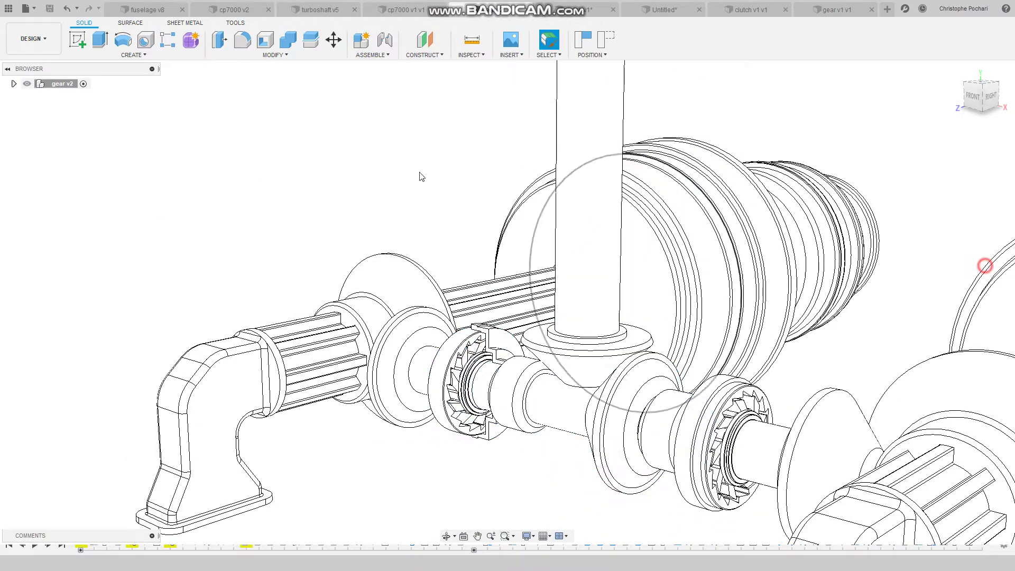
# Step: Examine the cross shaft, its clutches and the complete twin-engine assembly
pyautogui.keyDown('shift'); pyautogui.moveTo(419, 174); pyautogui.dragTo(371, 196, button='middle'); pyautogui.keyUp('shift')
pyautogui.scroll(5, 475, 295)
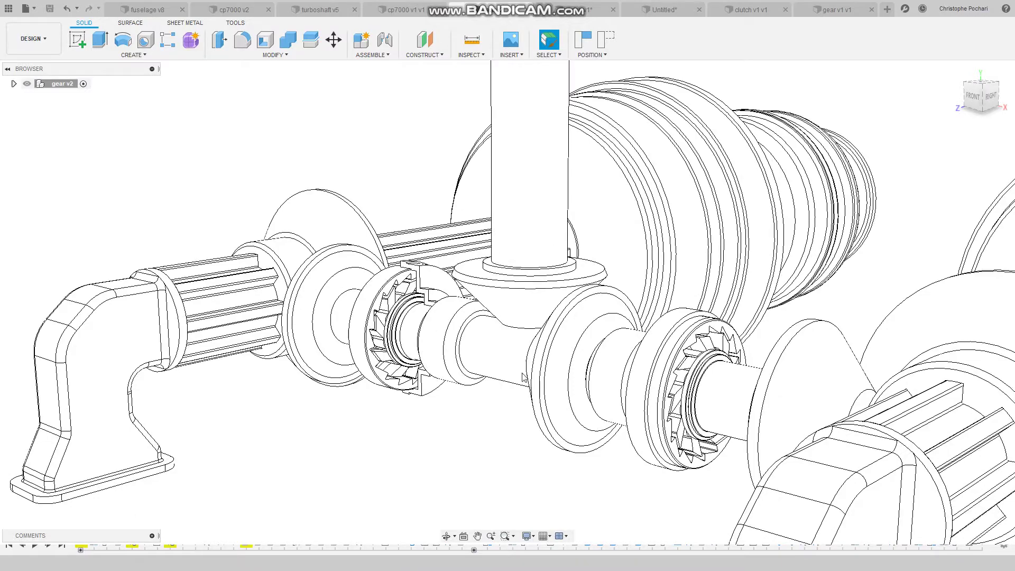
pyautogui.scroll(-3, 523, 377)
pyautogui.scroll(3, 521, 318)
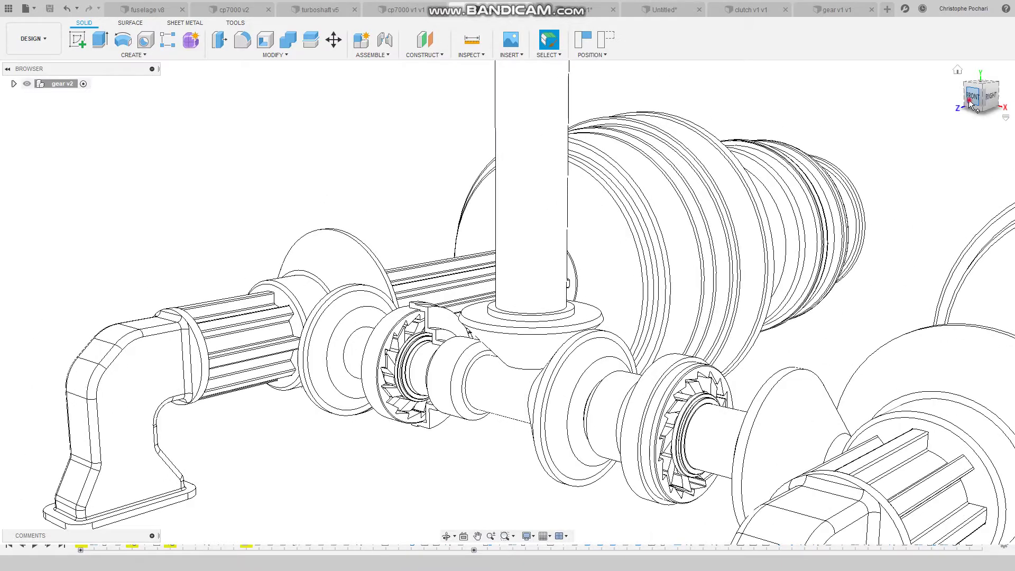
pyautogui.moveTo(969, 100)
pyautogui.mouseDown()
pyautogui.moveTo(991, 97)
pyautogui.moveTo(967, 100)
pyautogui.mouseUp()
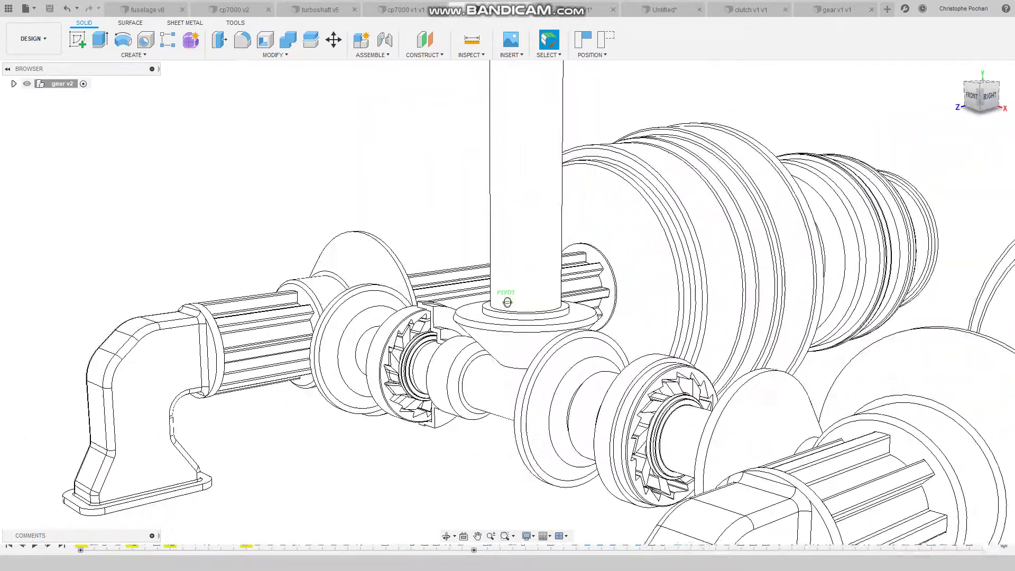
pyautogui.scroll(-5, 507, 302)
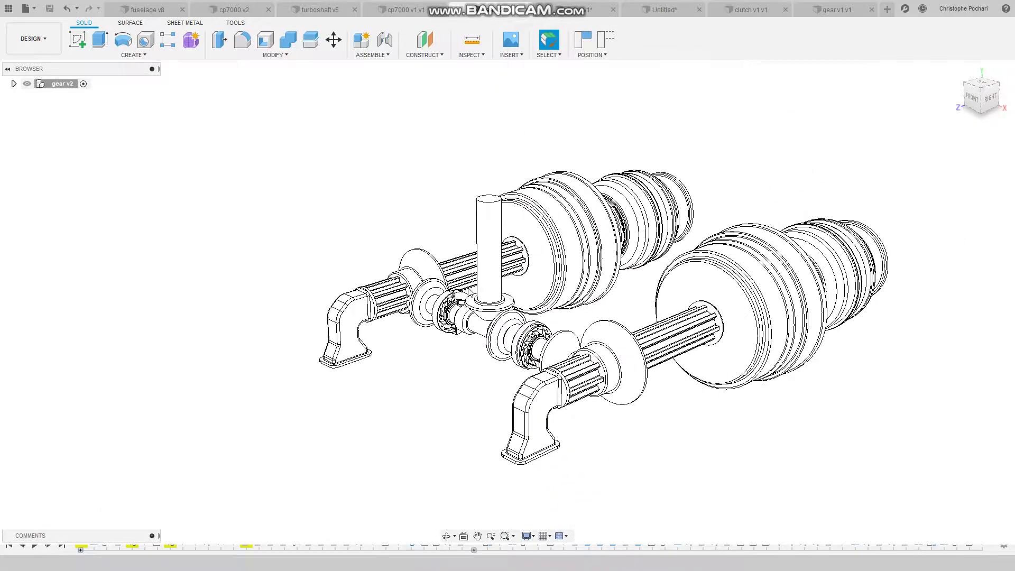
pyautogui.scroll(5, 470, 290)
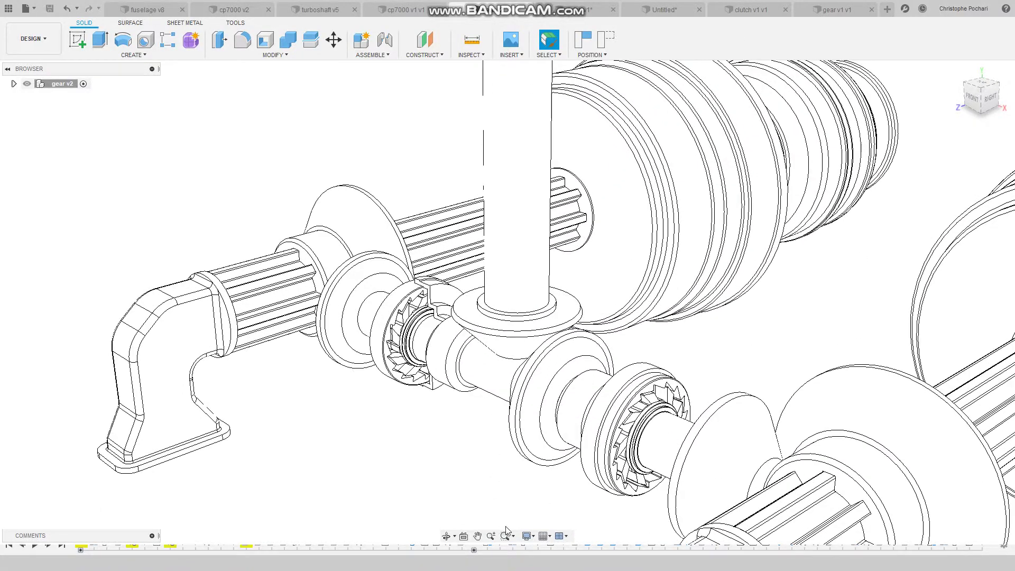
# Step: Set the visual style to Shaded with Visible Edges Only and inspect the clutches up close
pyautogui.click(527, 536)
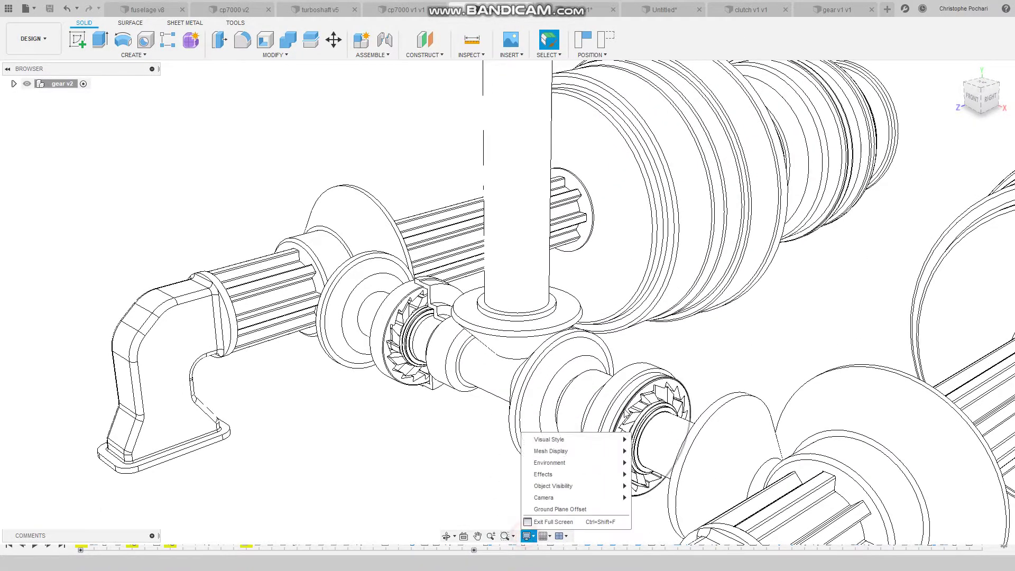
pyautogui.moveTo(601, 443)
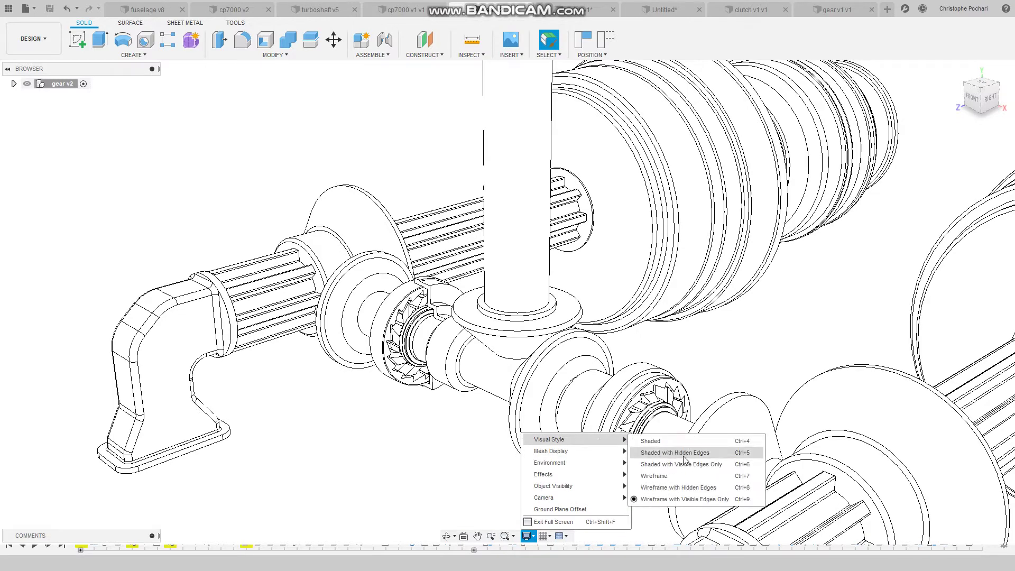
pyautogui.click(694, 465)
pyautogui.scroll(-3, 613, 436)
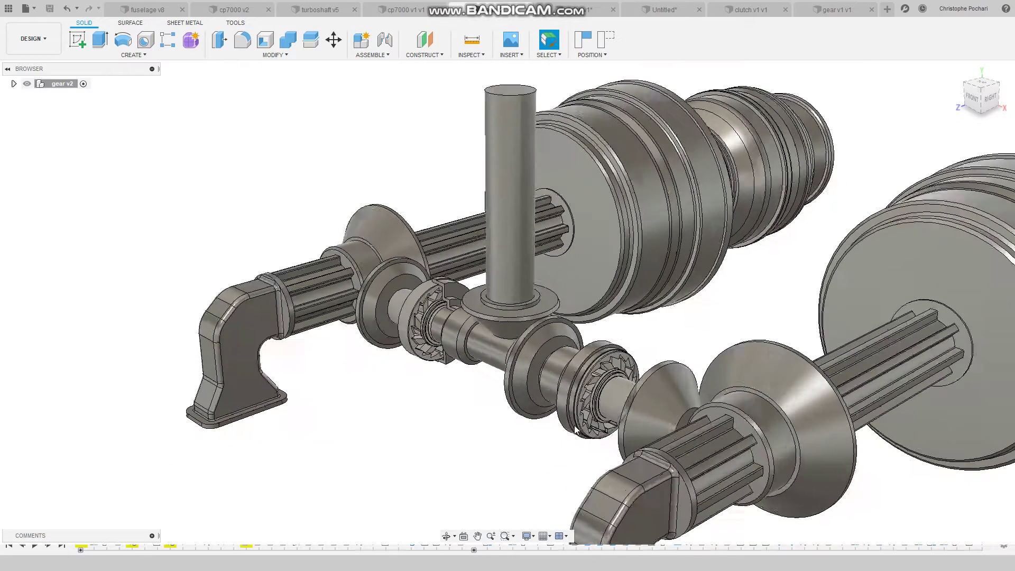
pyautogui.scroll(5, 589, 434)
# Step: Set the visual style to Wireframe with Visible Edges Only and inspect the assembly
pyautogui.click(528, 534)
pyautogui.moveTo(585, 449)
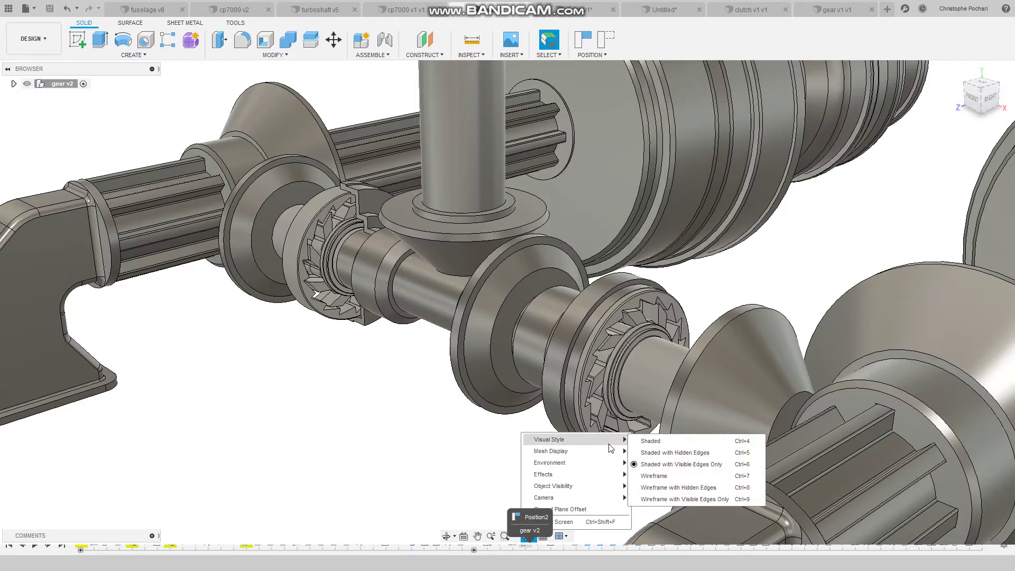
pyautogui.click(681, 501)
pyautogui.scroll(-3, 473, 309)
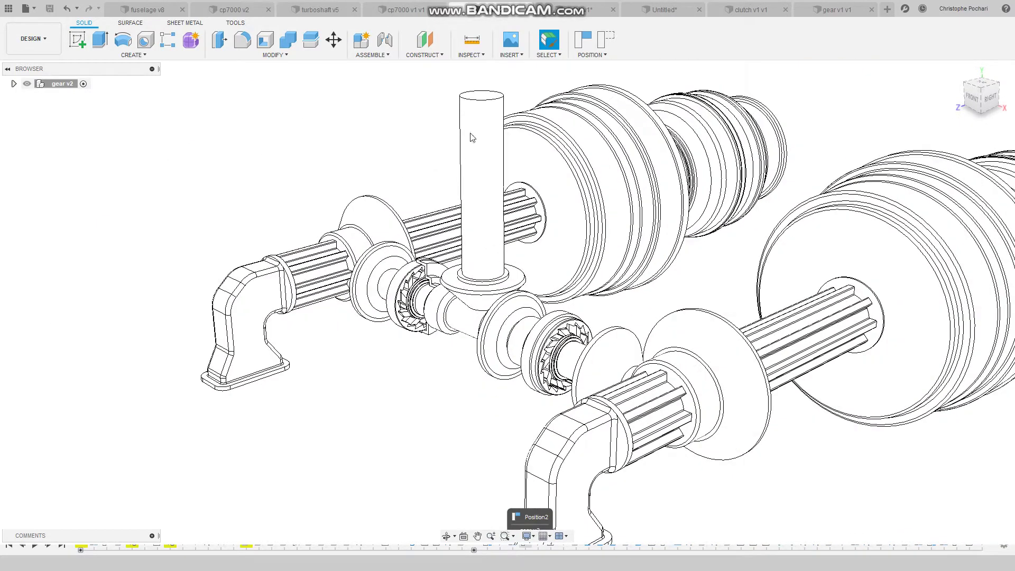
pyautogui.scroll(3, 531, 177)
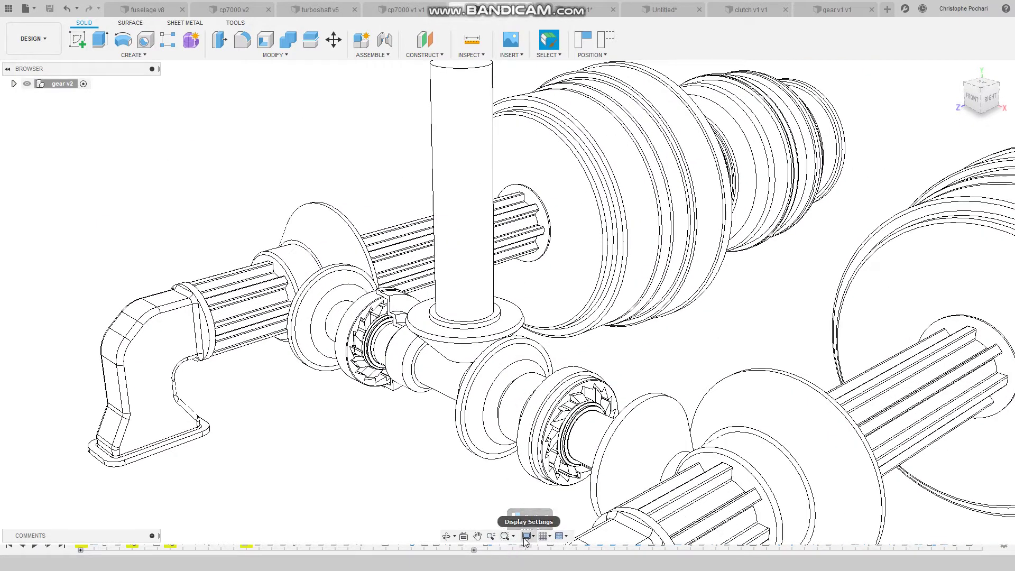
# Step: Set the visual style to Shaded with Visible Edges Only and exit full screen
pyautogui.click(528, 535)
pyautogui.moveTo(572, 439)
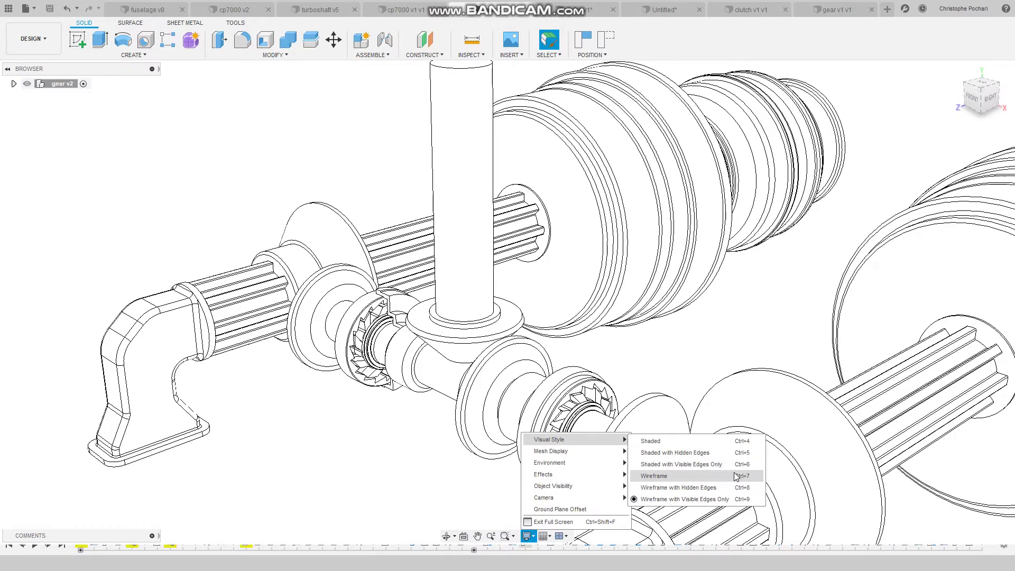
pyautogui.click(697, 464)
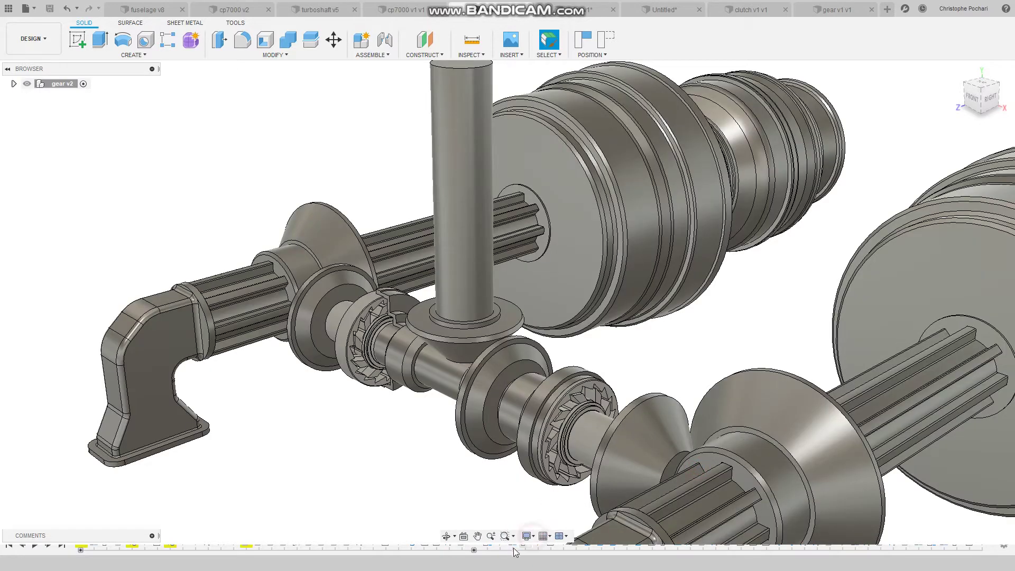
pyautogui.click(528, 539)
pyautogui.click(529, 522)
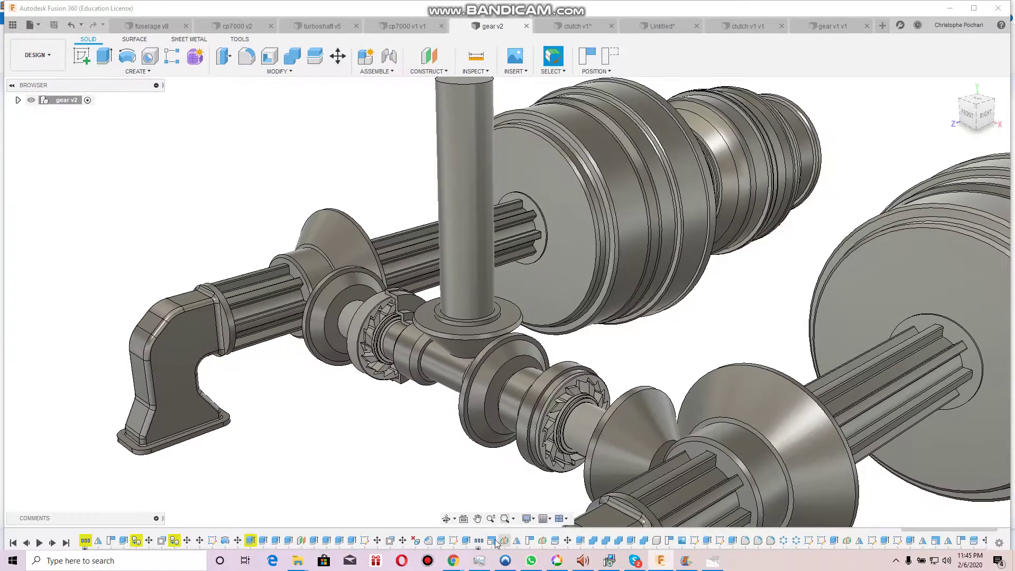
# Step: Switch to Chrome and look through the open browser windows and tabs
pyautogui.moveTo(451, 560)
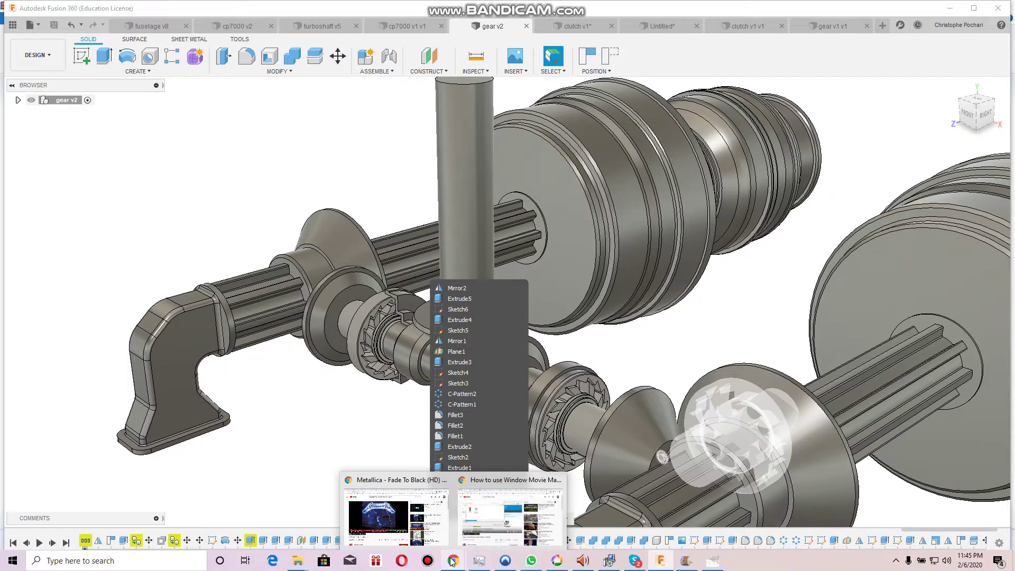
pyautogui.click(476, 530)
pyautogui.scroll(-6, 255, 199)
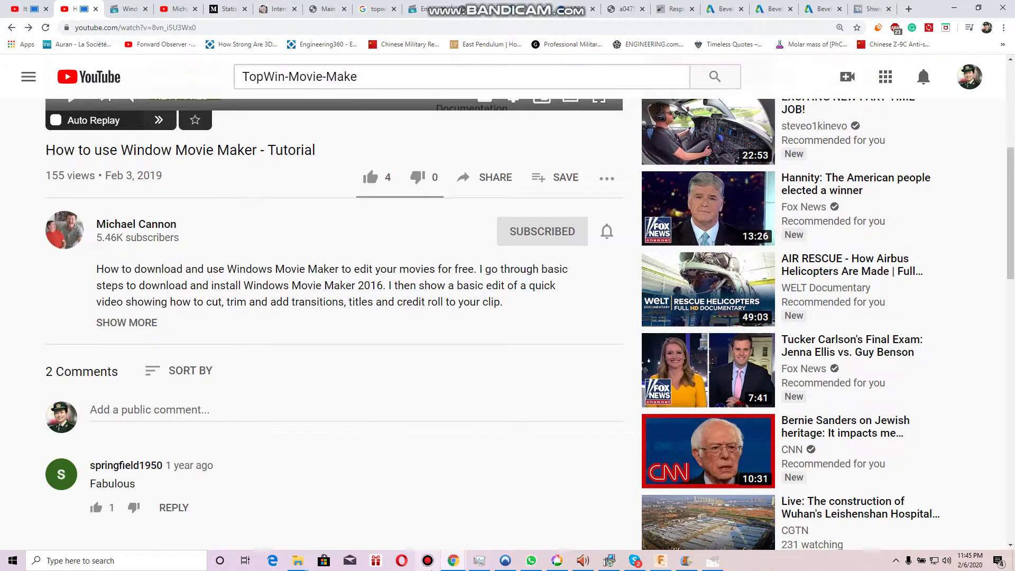
pyautogui.moveTo(457, 564)
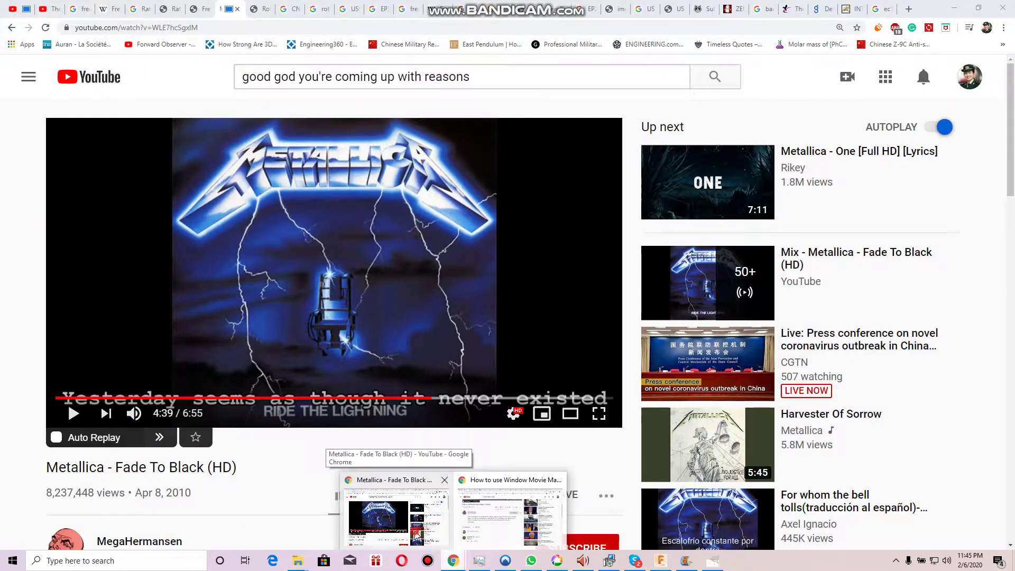
pyautogui.click(417, 534)
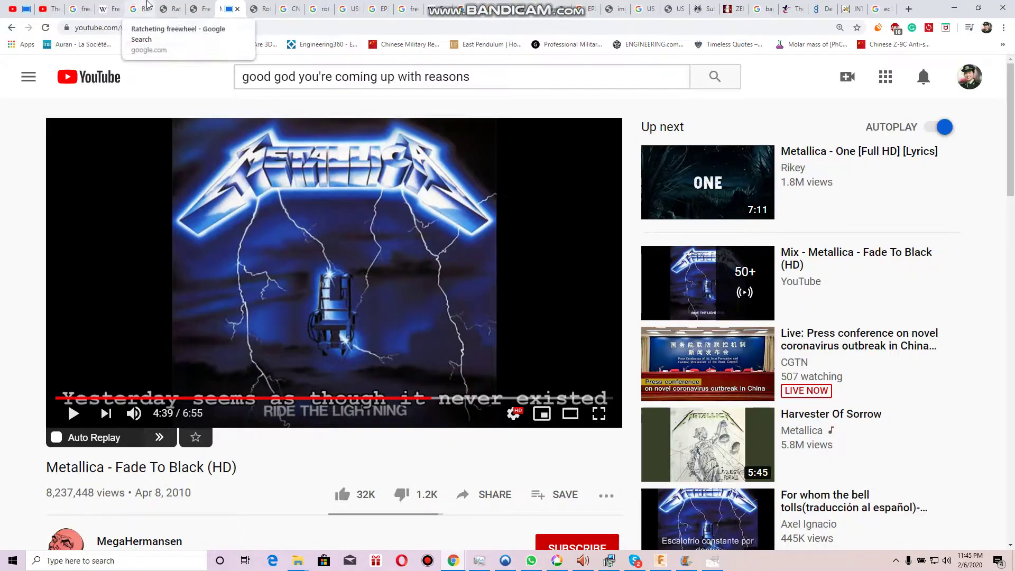
pyautogui.click(327, 7)
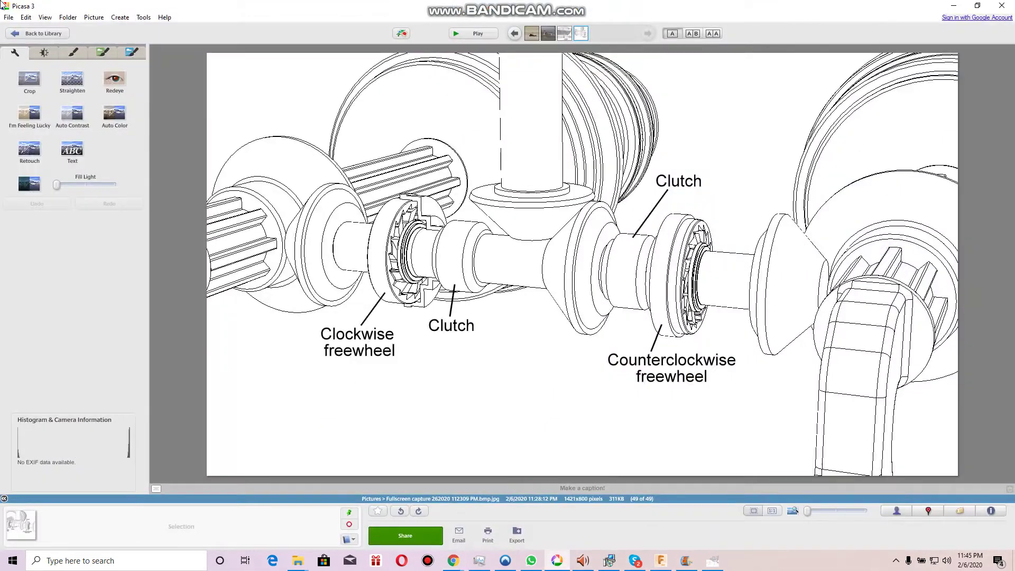
# Step: Return to the Picasa library and open the FIG. 12 patent drawing from the Screen Captures album
pyautogui.click(34, 35)
pyautogui.scroll(15, 454, 296)
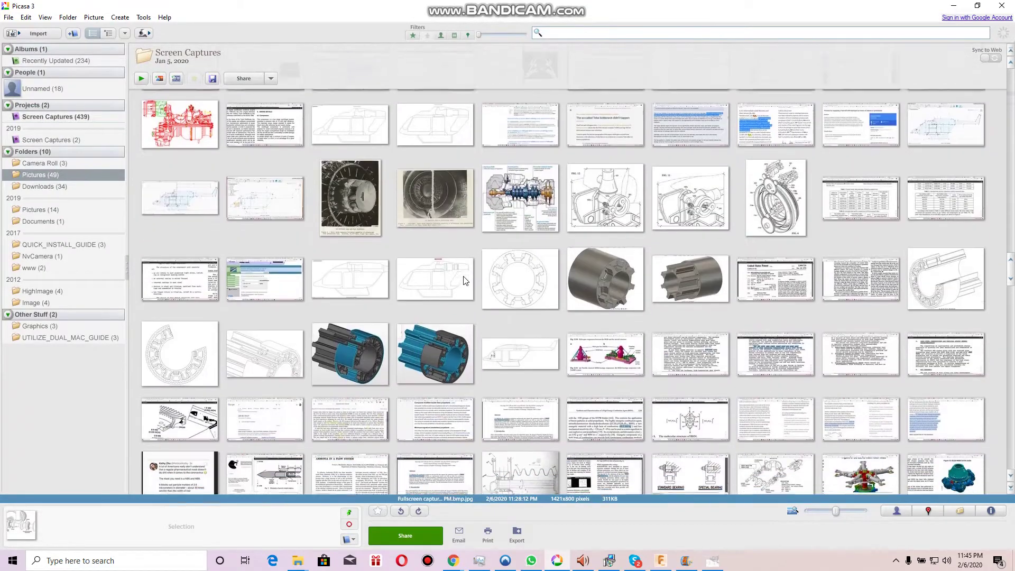
pyautogui.scroll(-1, 465, 280)
pyautogui.doubleClick(605, 168)
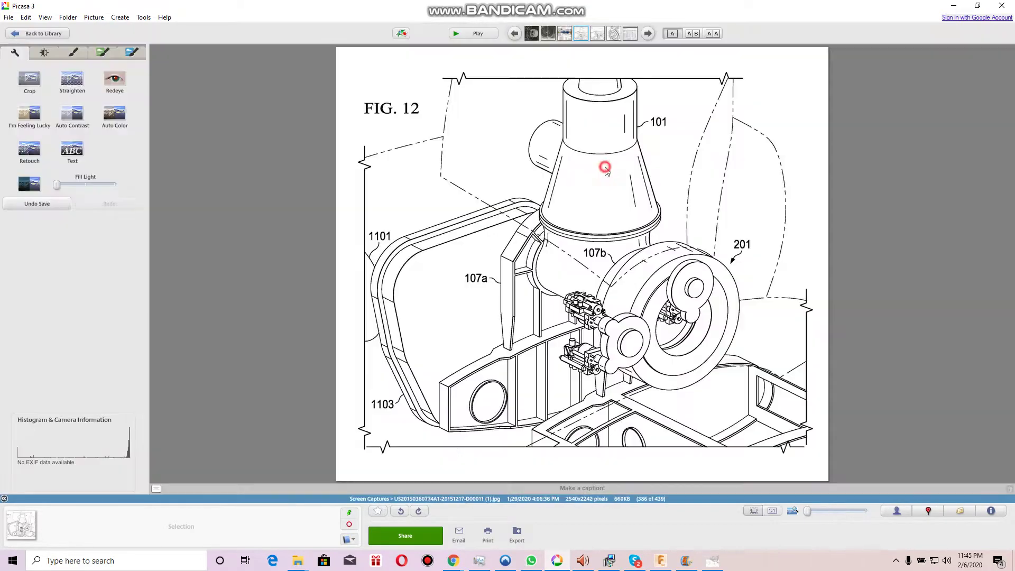
# Step: Browse the neighbouring patent drawings, including FIG. 11 and FIG. 6, and return to the picture library
pyautogui.scroll(-1, 659, 339)
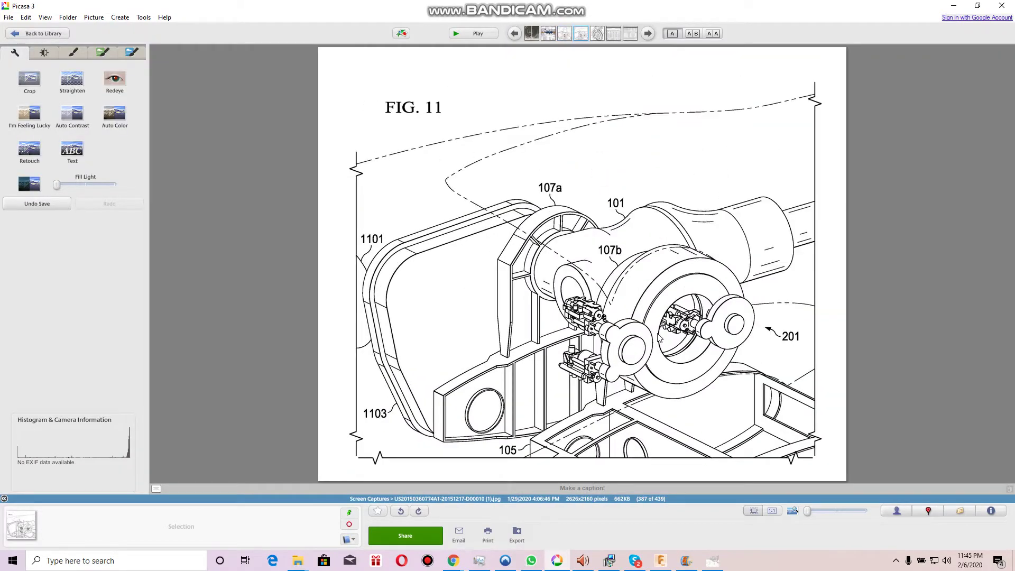
pyautogui.scroll(1, 658, 338)
pyautogui.scroll(-2, 658, 339)
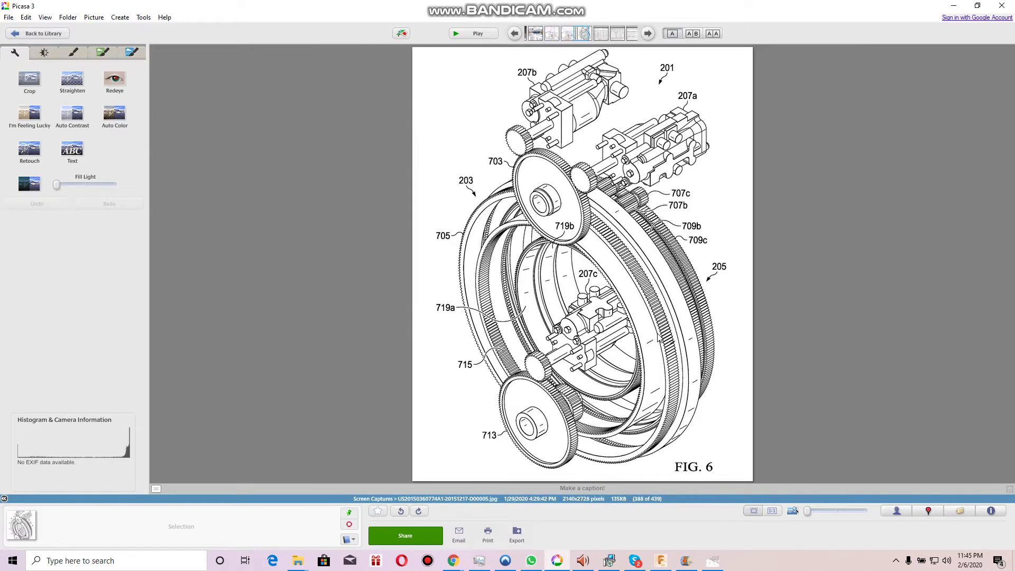
pyautogui.scroll(-1, 654, 338)
pyautogui.click(37, 34)
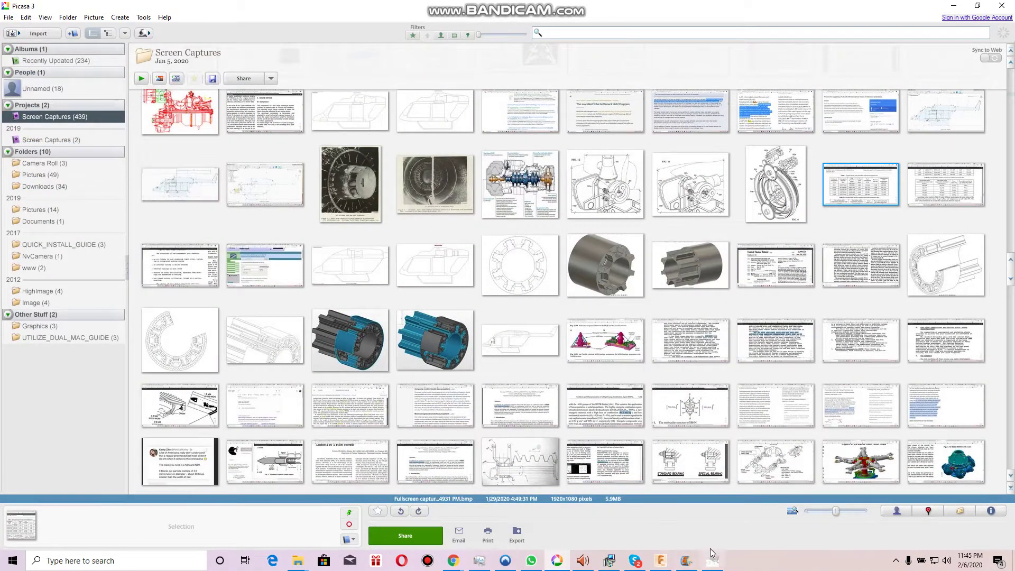
# Step: Switch to Fusion 360 and set the gear model's visual style to Wireframe with Visible Edges Only
pyautogui.click(659, 560)
pyautogui.scroll(2, 475, 462)
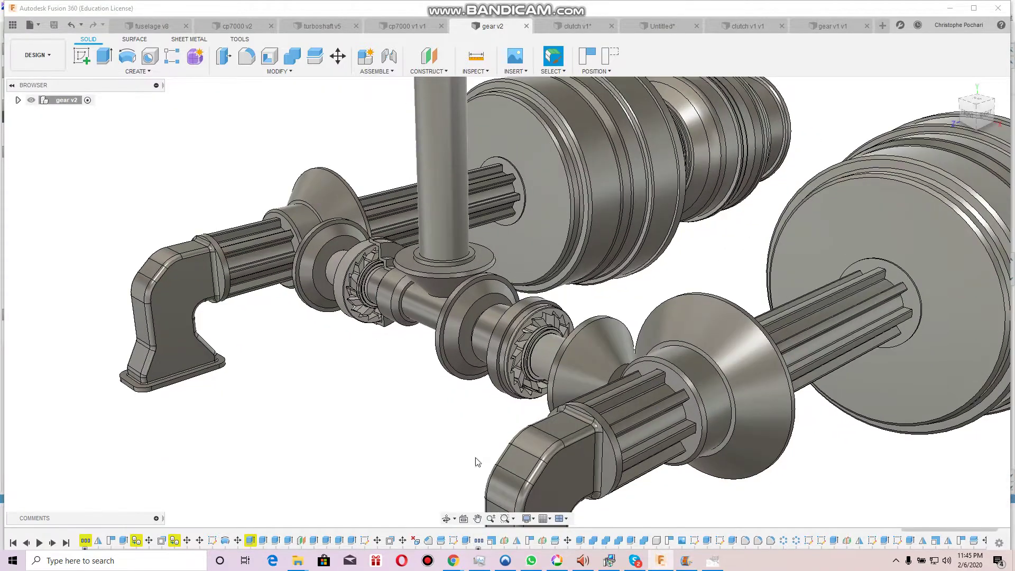
pyautogui.click(526, 519)
pyautogui.moveTo(583, 422)
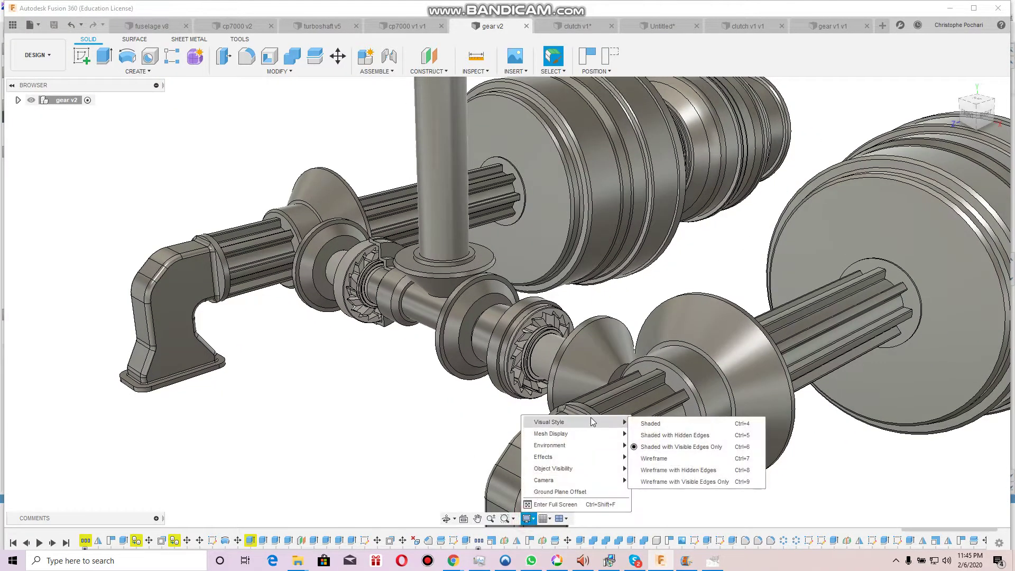
pyautogui.click(670, 483)
pyautogui.scroll(-4, 499, 406)
pyautogui.scroll(-2, 421, 227)
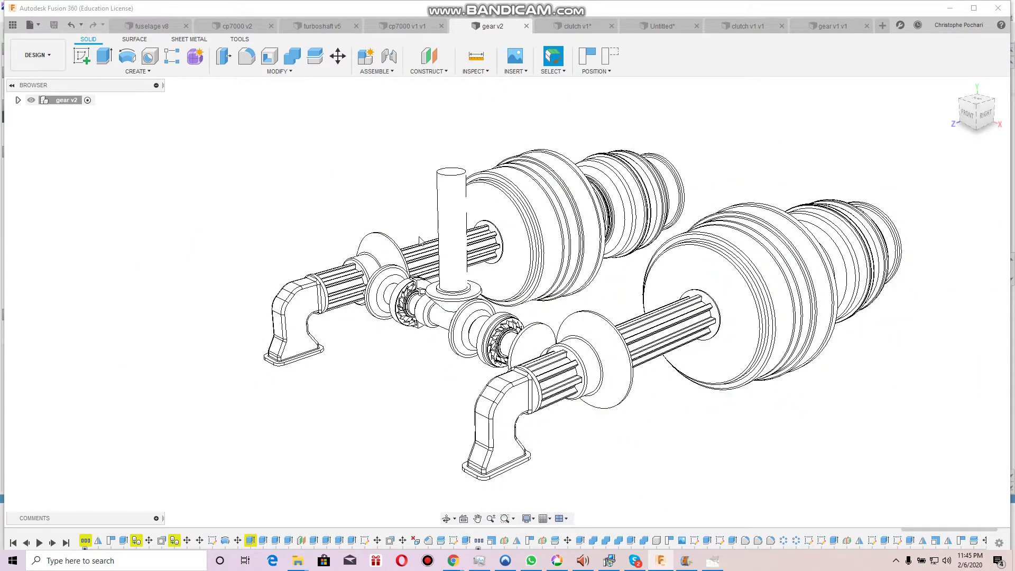
# Step: Turn the gear assembly towards its right side and maximize the Fusion 360 window
pyautogui.scroll(5, 418, 269)
pyautogui.scroll(2, 459, 373)
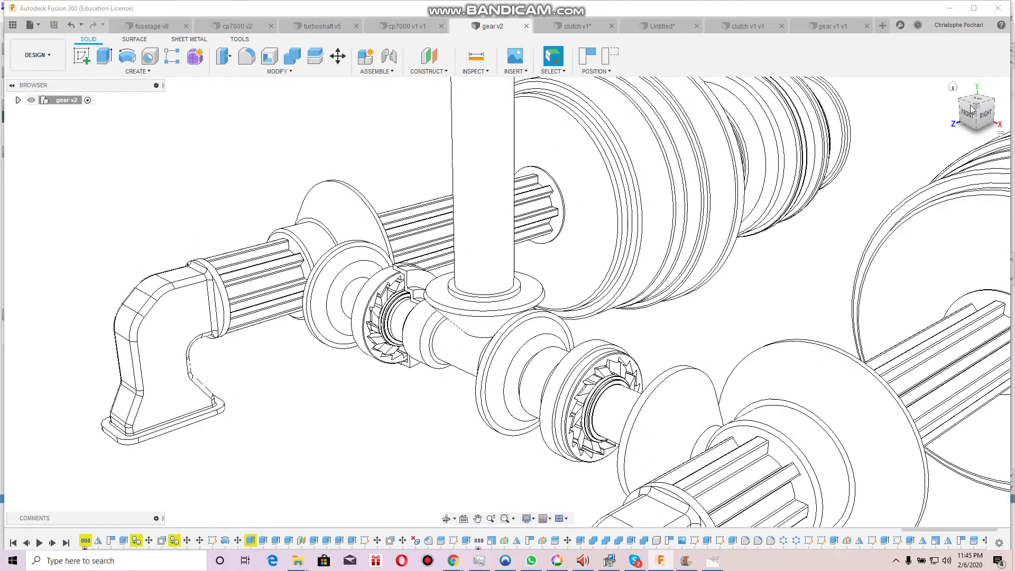
pyautogui.moveTo(969, 112)
pyautogui.mouseDown()
pyautogui.moveTo(1002, 102)
pyautogui.moveTo(990, 95)
pyautogui.moveTo(963, 120)
pyautogui.mouseUp()
pyautogui.click(972, 8)
pyautogui.scroll(2, 704, 441)
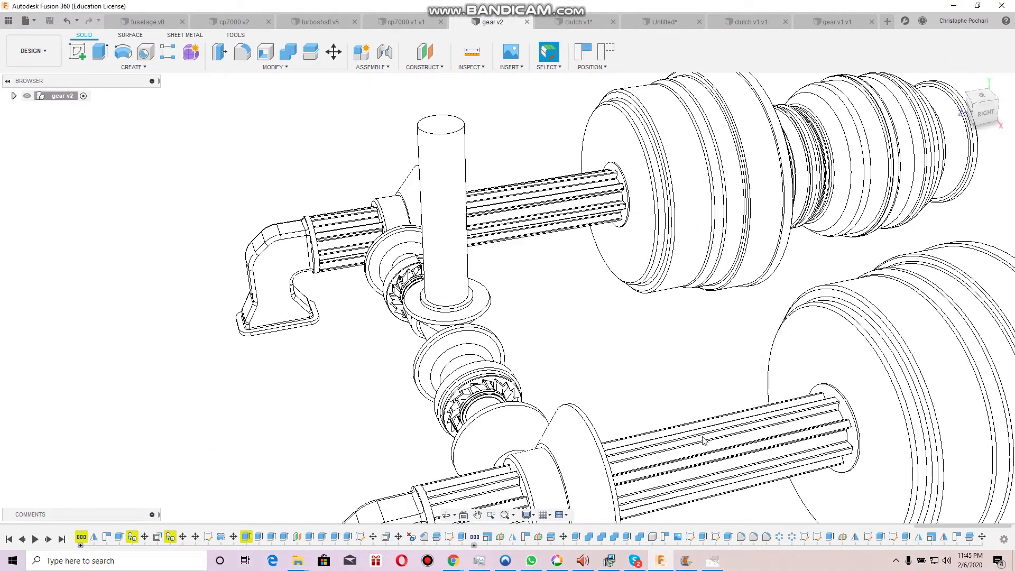
# Step: Bring up the Bandicam recorder to check the elapsed recording time, and hide its window again
pyautogui.click(896, 560)
pyautogui.click(890, 516)
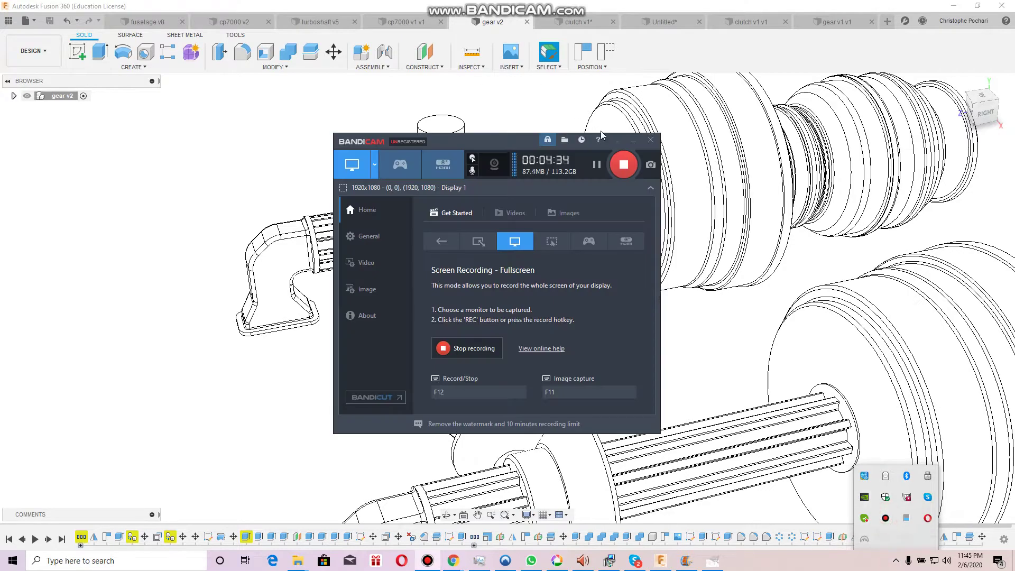
pyautogui.click(620, 142)
# Step: Examine the whole twin-engine drive assembly in wireframe from the front-right corner
pyautogui.scroll(-2, 380, 174)
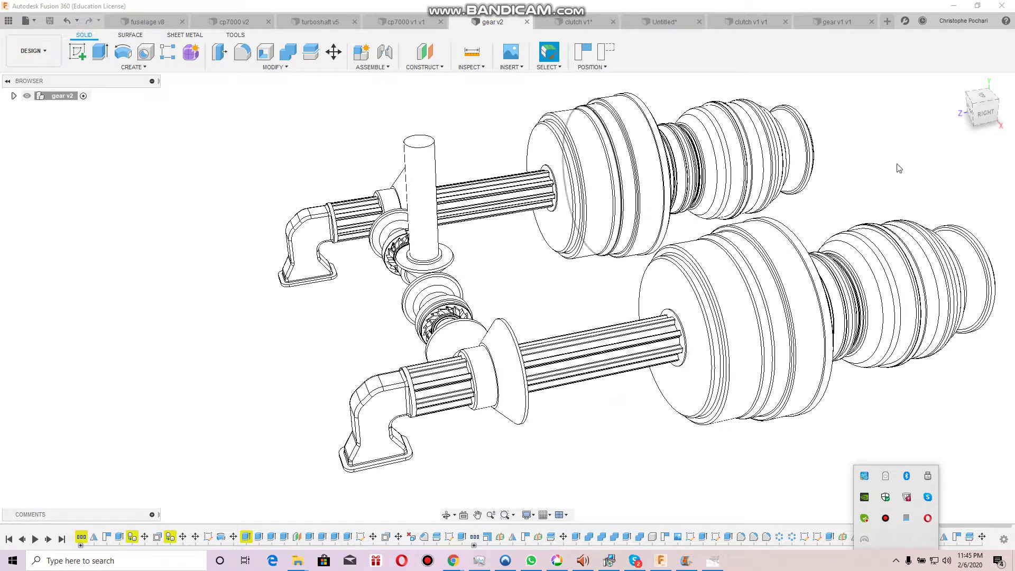
pyautogui.moveTo(984, 112)
pyautogui.mouseDown()
pyautogui.moveTo(973, 113)
pyautogui.moveTo(985, 113)
pyautogui.mouseUp()
pyautogui.scroll(2, 298, 235)
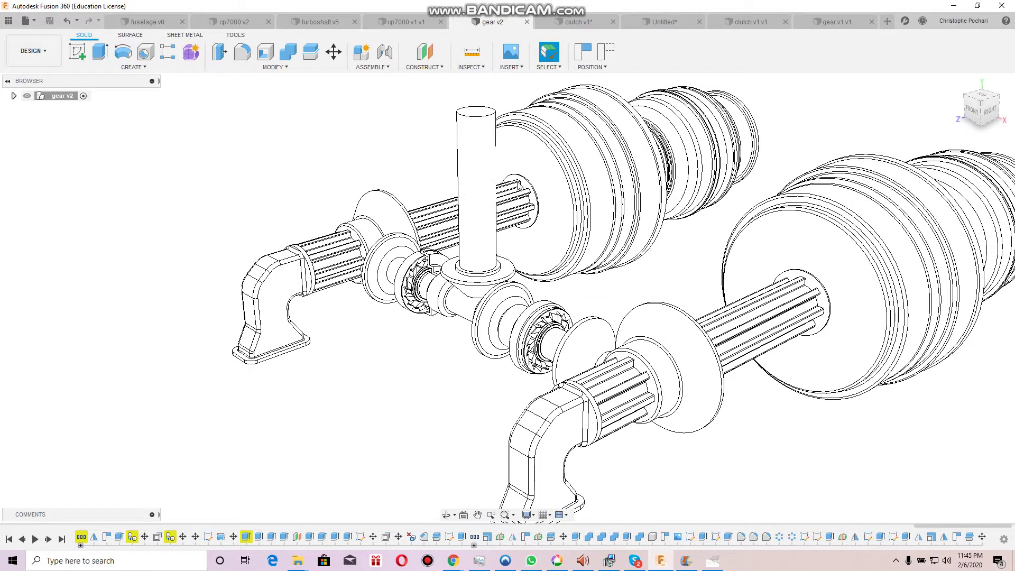
pyautogui.scroll(-2, 520, 315)
pyautogui.scroll(2, 685, 332)
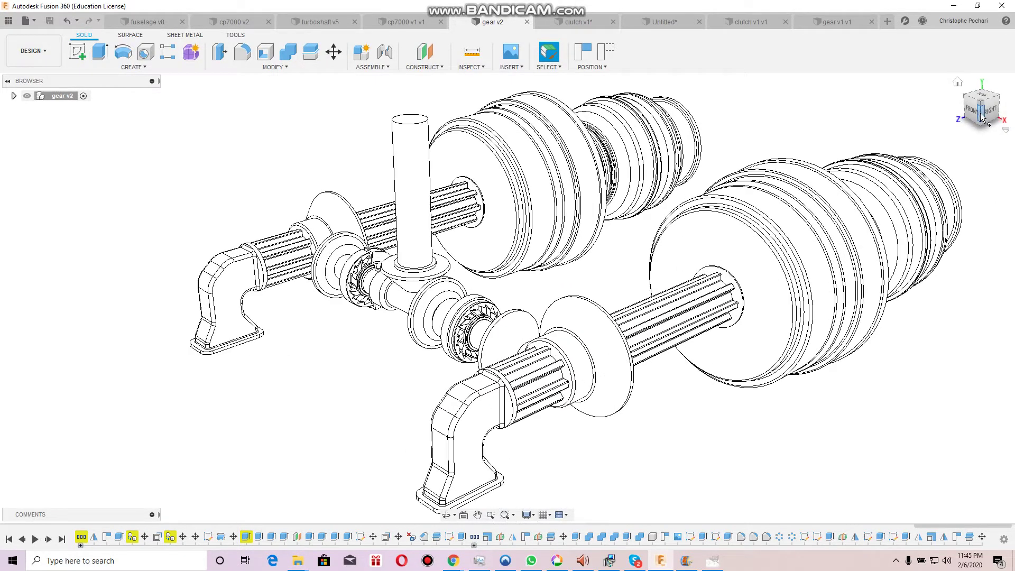
pyautogui.moveTo(984, 114); pyautogui.dragTo(984, 112)
pyautogui.scroll(1, 634, 198)
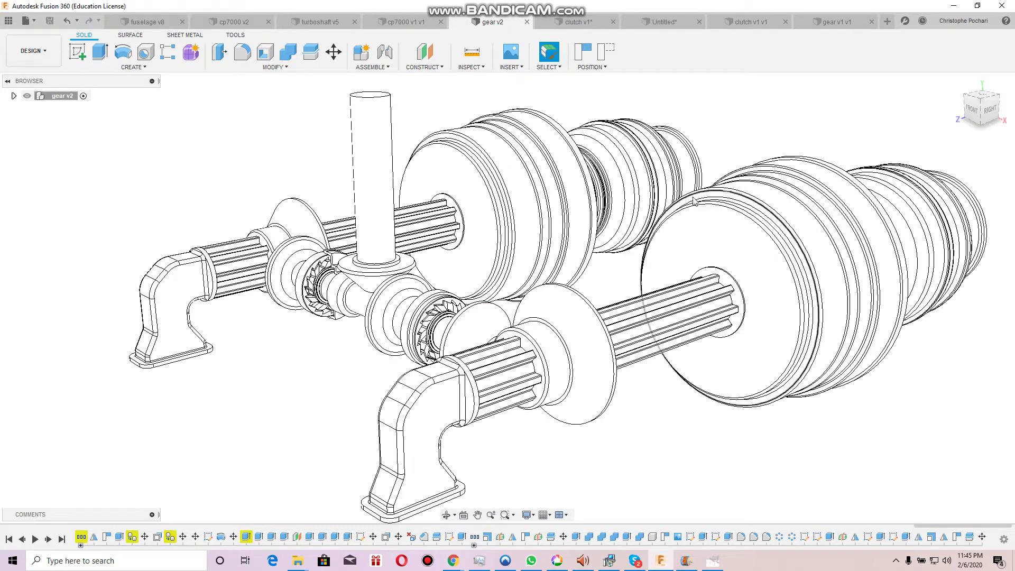
pyautogui.scroll(-2, 646, 222)
pyautogui.scroll(2, 645, 220)
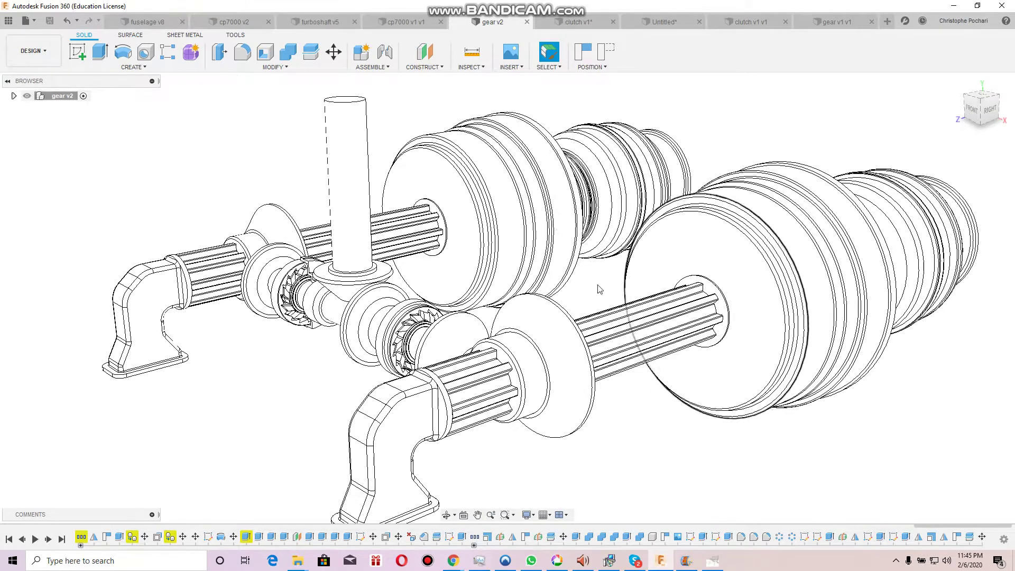
# Step: Examine the toothed clutches and the bevel gears around the vertical shaft, both up close and within the full assembly
pyautogui.click(527, 516)
pyautogui.click(693, 438)
pyautogui.scroll(-2, 693, 439)
pyautogui.scroll(4, 289, 339)
pyautogui.scroll(-4, 290, 326)
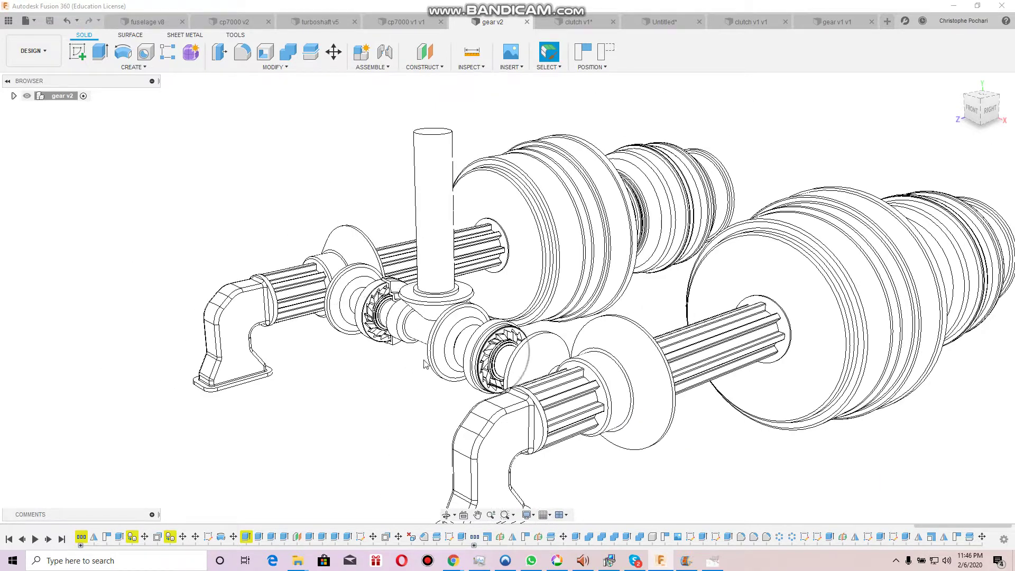
pyautogui.scroll(4, 391, 367)
pyautogui.scroll(-3, 391, 365)
pyautogui.scroll(3, 391, 365)
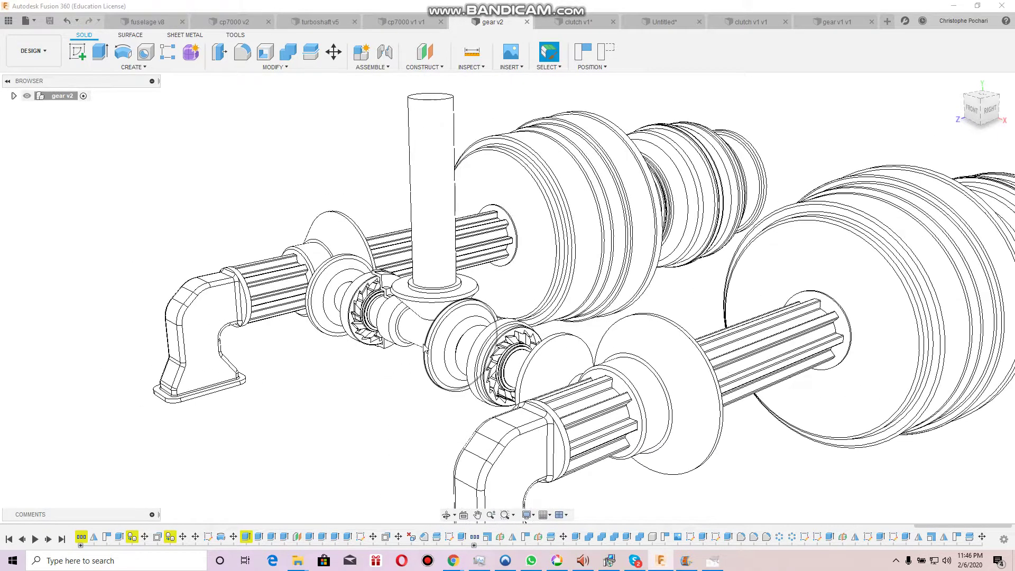
pyautogui.moveTo(972, 114); pyautogui.dragTo(1011, 110)
pyautogui.keyDown('shift'); pyautogui.moveTo(508, 298); pyautogui.dragTo(507, 298, button='middle'); pyautogui.keyUp('shift')
pyautogui.moveTo(978, 112); pyautogui.dragTo(987, 112)
pyautogui.scroll(-5, 505, 291)
pyautogui.scroll(1, 505, 290)
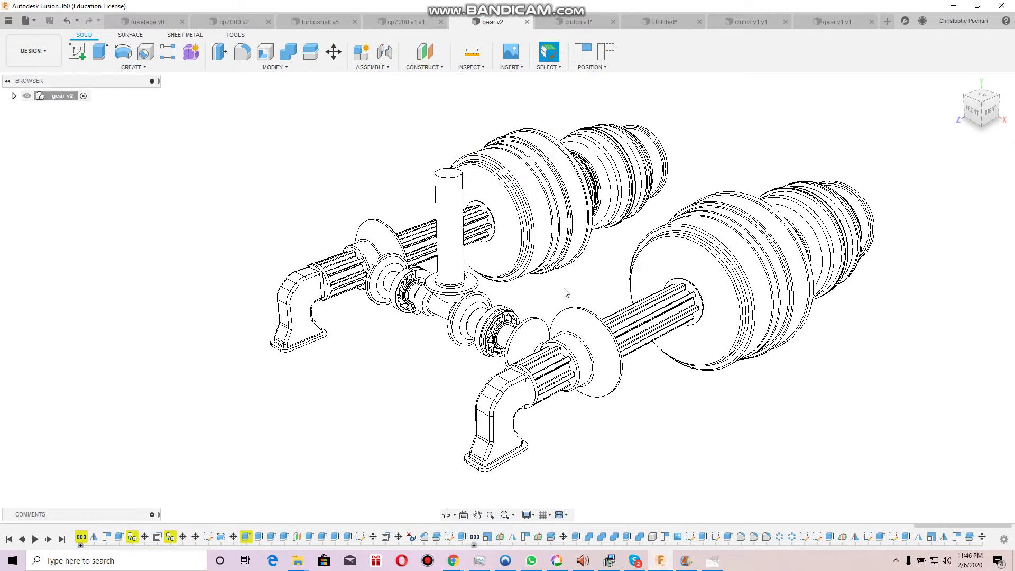
pyautogui.scroll(2, 565, 292)
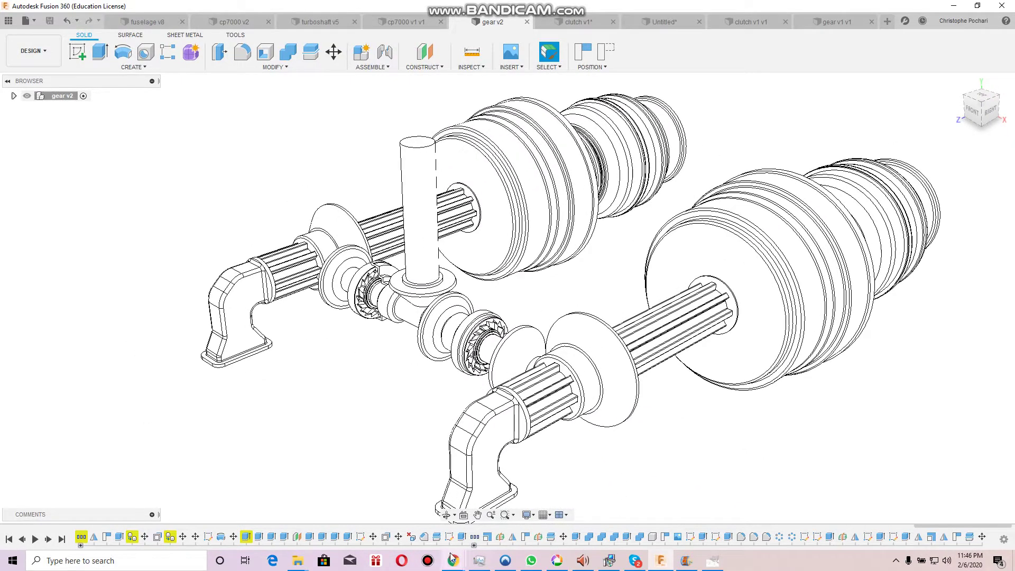
# Step: Bring up the Bandicam recorder and move its window aside, clear of the clutch and bevel gear area
pyautogui.click(895, 560)
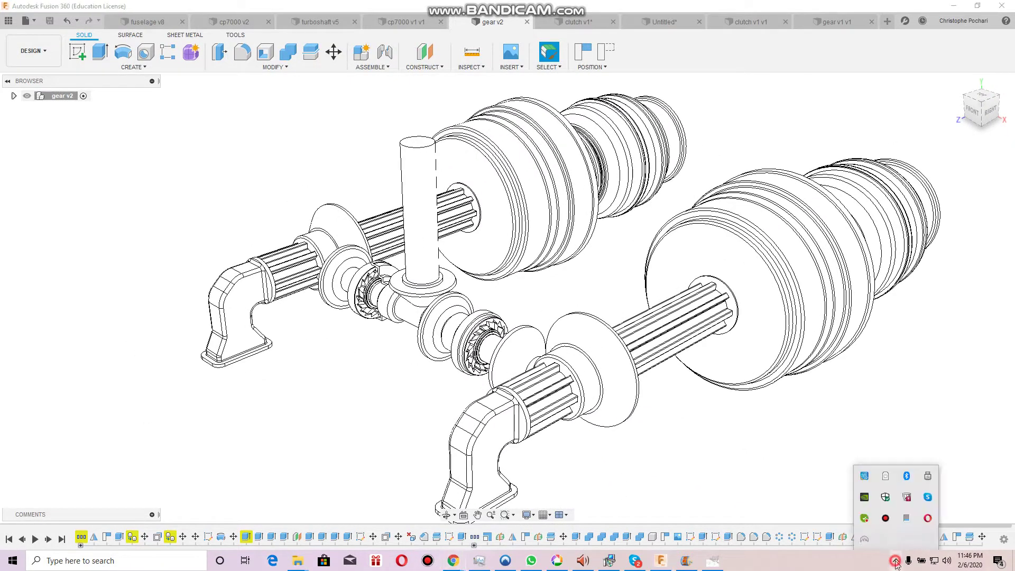
pyautogui.click(886, 520)
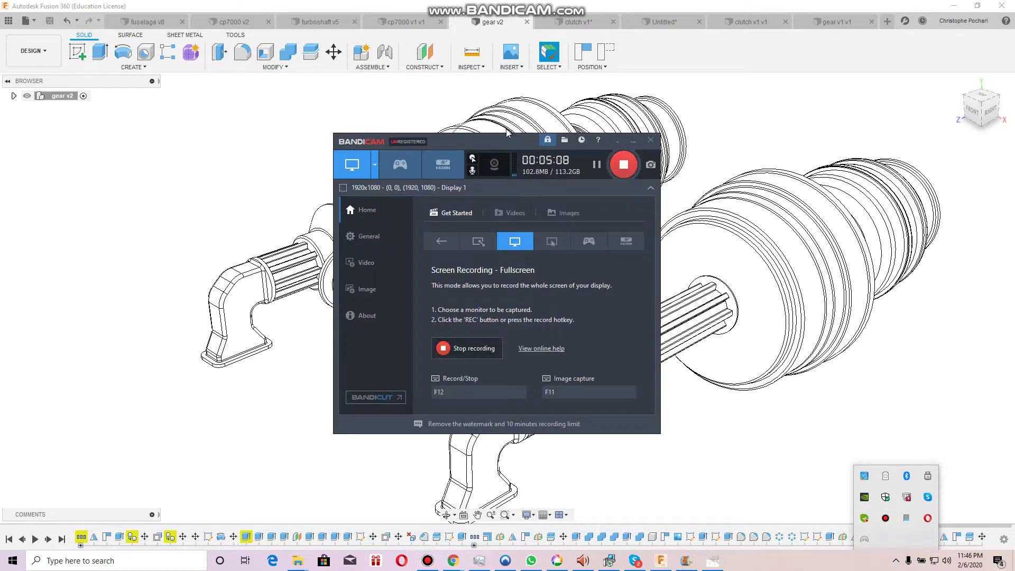
pyautogui.moveTo(505, 144); pyautogui.dragTo(822, 154)
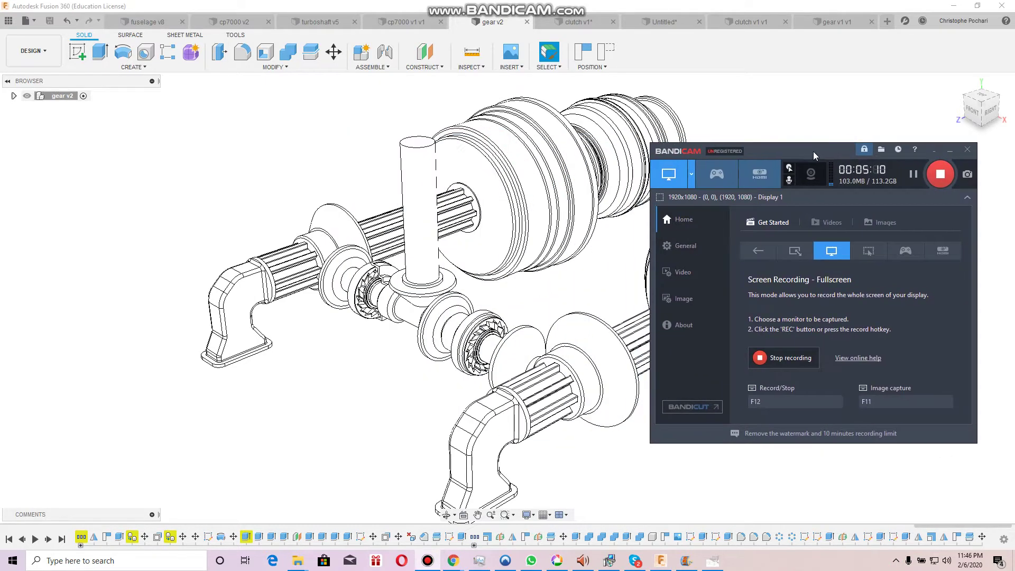